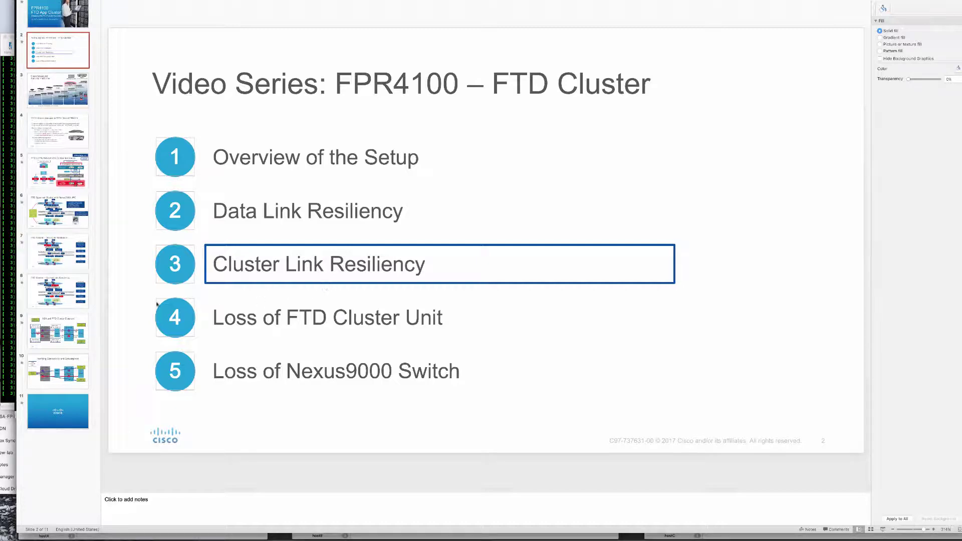
# Review the Control Link Resiliency slide with its FTD2 port box, and the Verifying Connectivity and Convergence slide
pyautogui.click(87, 287)
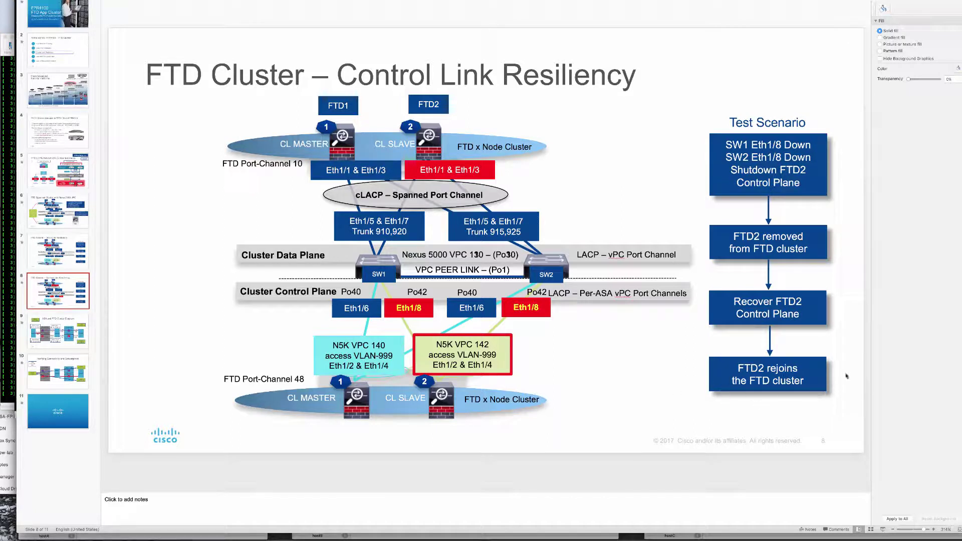
pyautogui.click(484, 176)
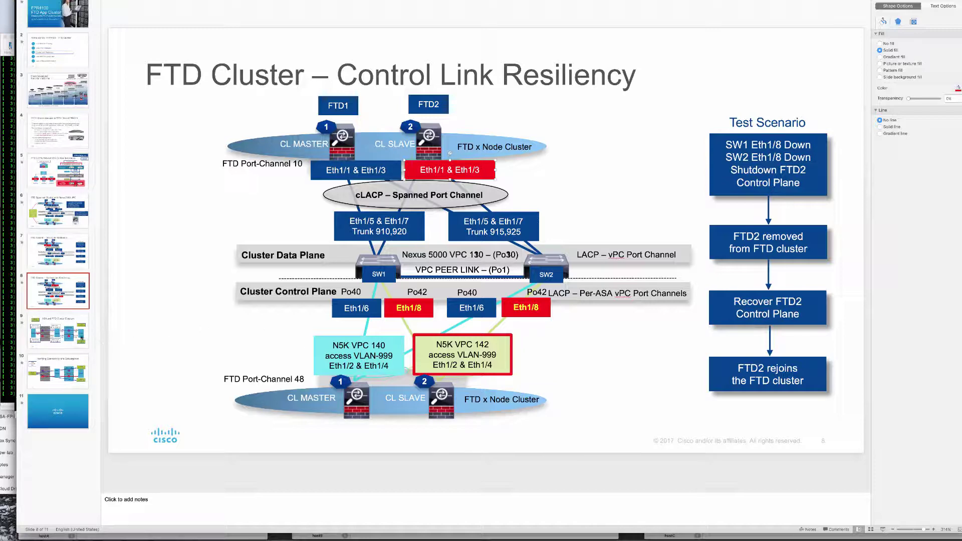
pyautogui.click(70, 371)
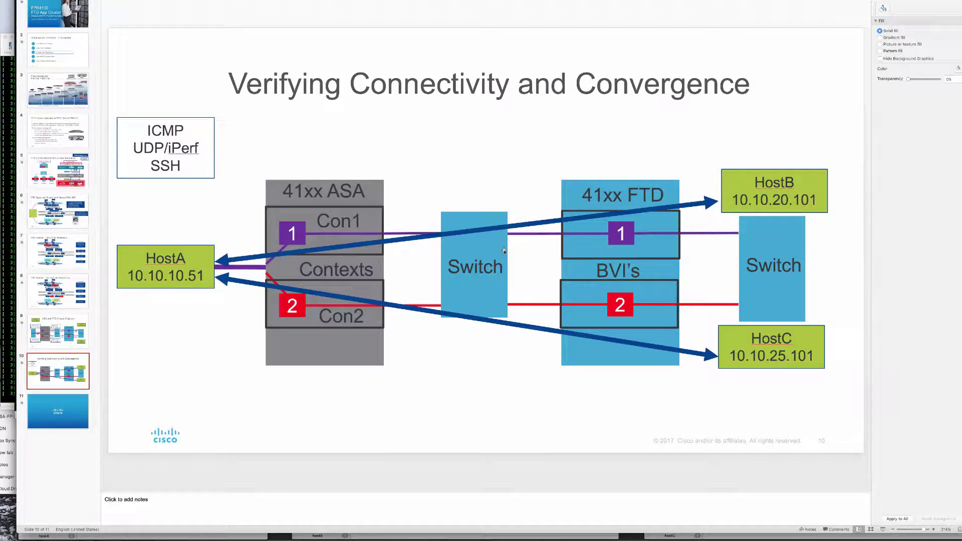
# Switch to the terminal windows, run "show clu inf" on FTD1 and highlight the details of the other cluster member
pyautogui.press('super+Tab')
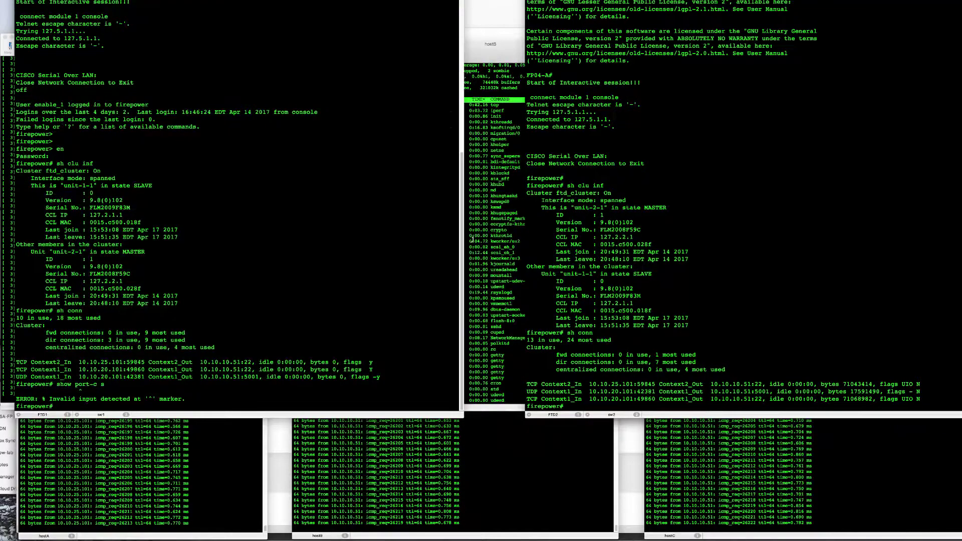
pyautogui.click(224, 306)
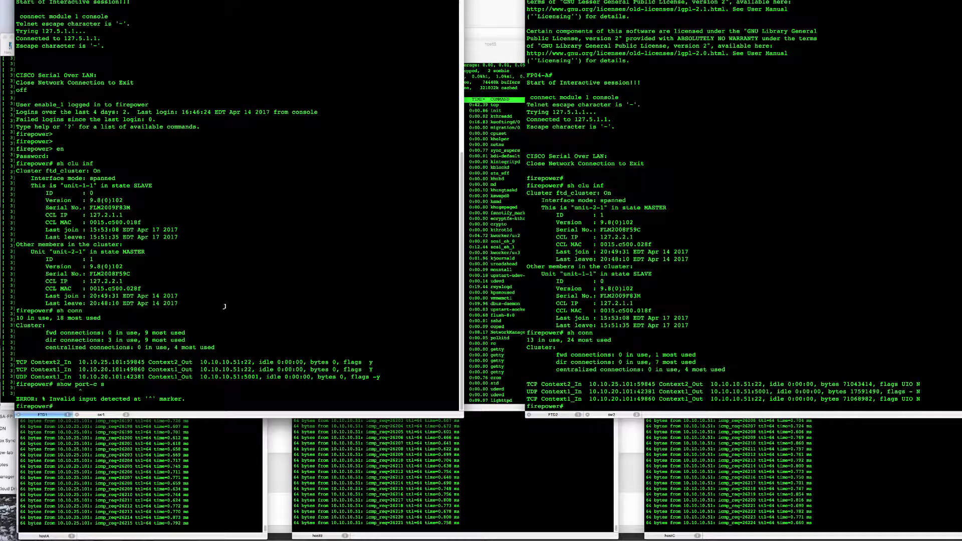
pyautogui.write('show clu inf')
pyautogui.press('Return')
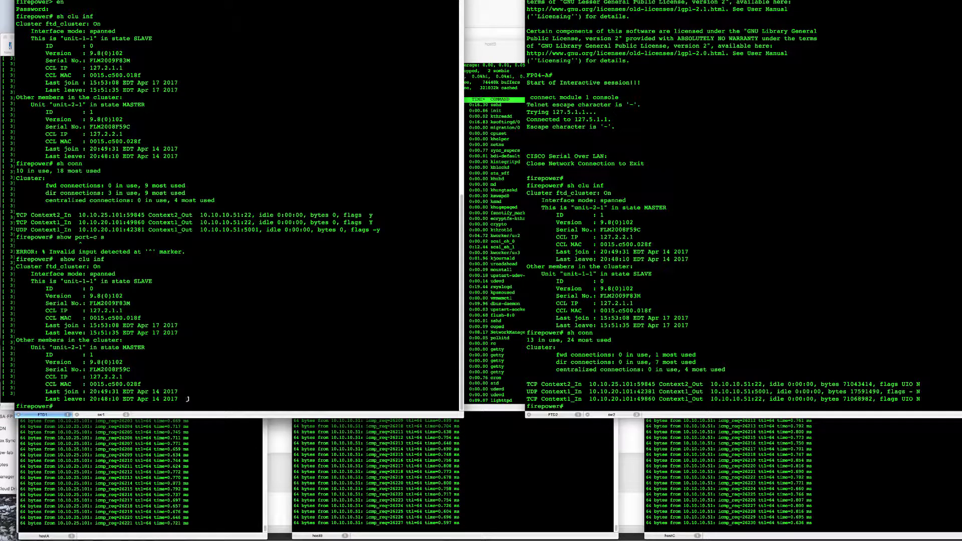
pyautogui.moveTo(188, 401); pyautogui.dragTo(18, 341)
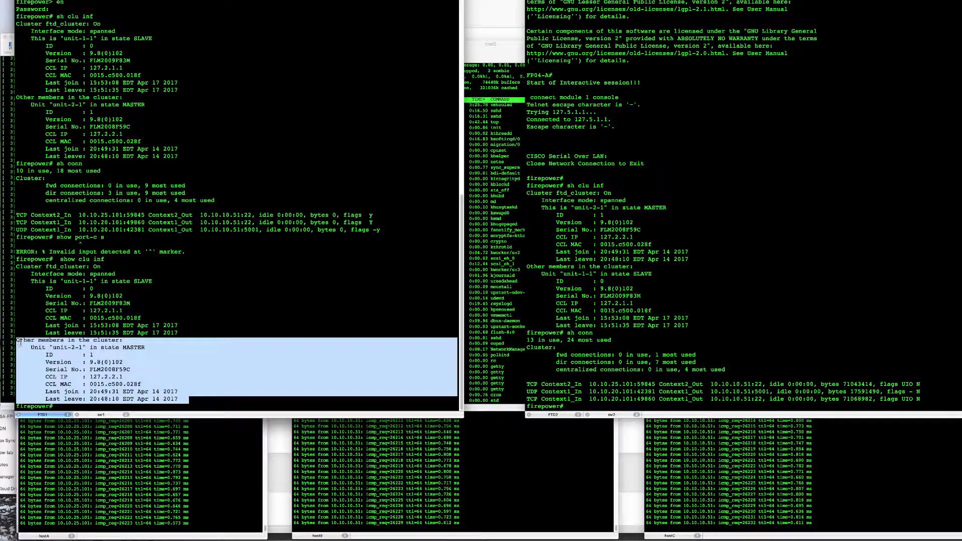
# Run "sh conn" on FTD2 and highlight the host TCP and UDP connections in the output
pyautogui.click(740, 279)
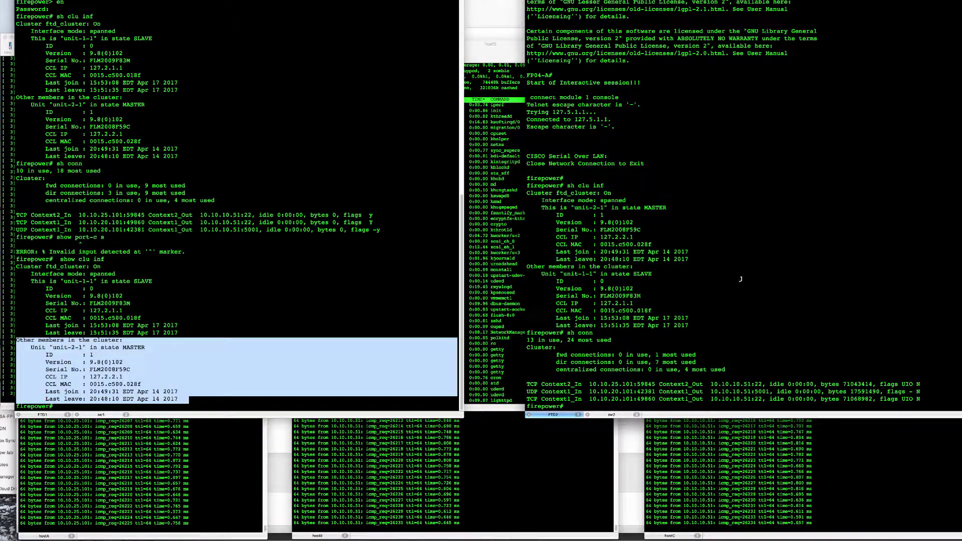
pyautogui.write('sh conn')
pyautogui.press('Return')
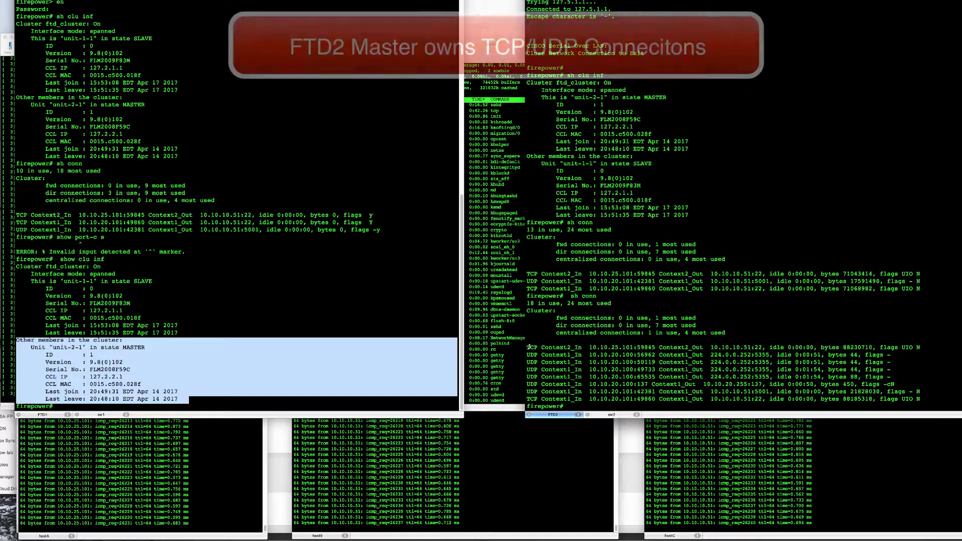
pyautogui.moveTo(916, 346); pyautogui.dragTo(924, 347)
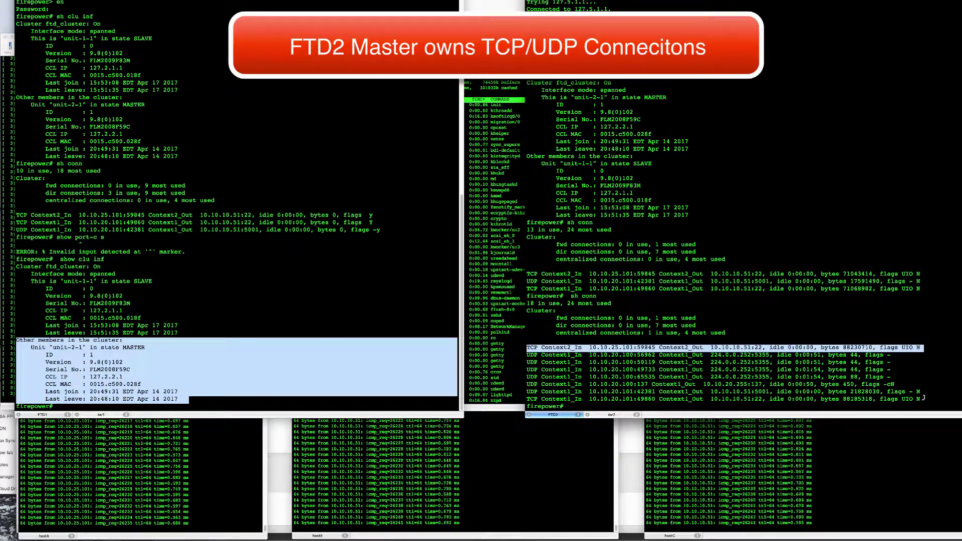
pyautogui.moveTo(923, 398); pyautogui.dragTo(634, 391)
pyautogui.moveTo(503, 396); pyautogui.dragTo(525, 392)
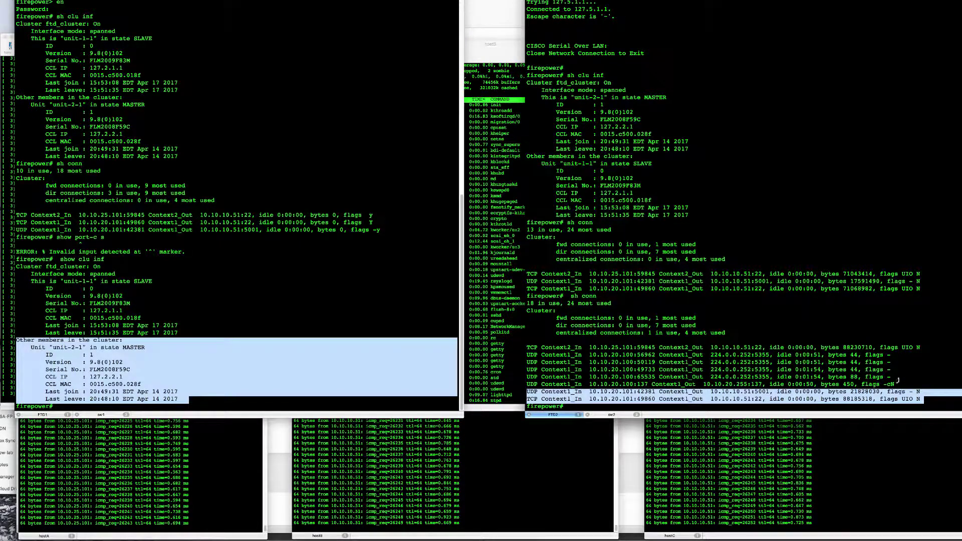
pyautogui.click(731, 348)
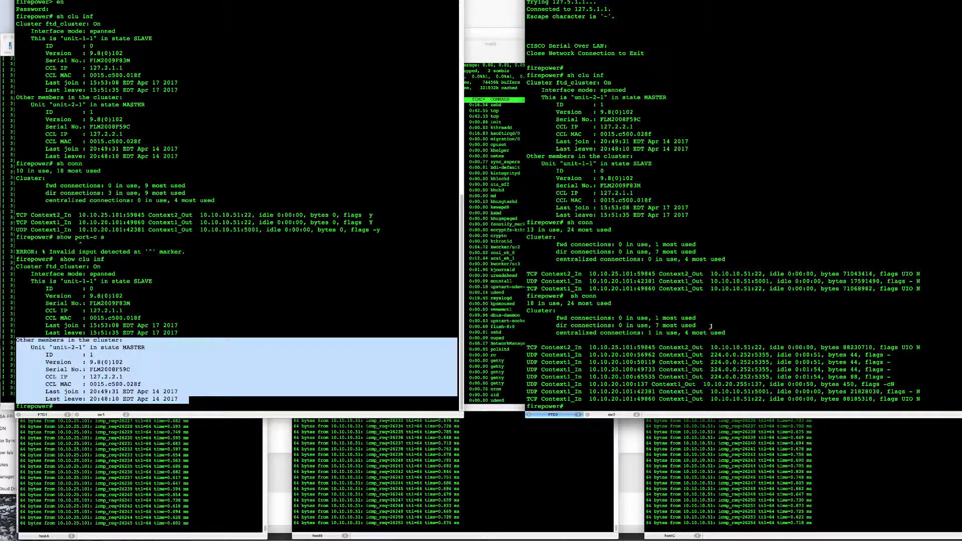
# List the current connections on FTD1 with "sh conn"
pyautogui.click(359, 326)
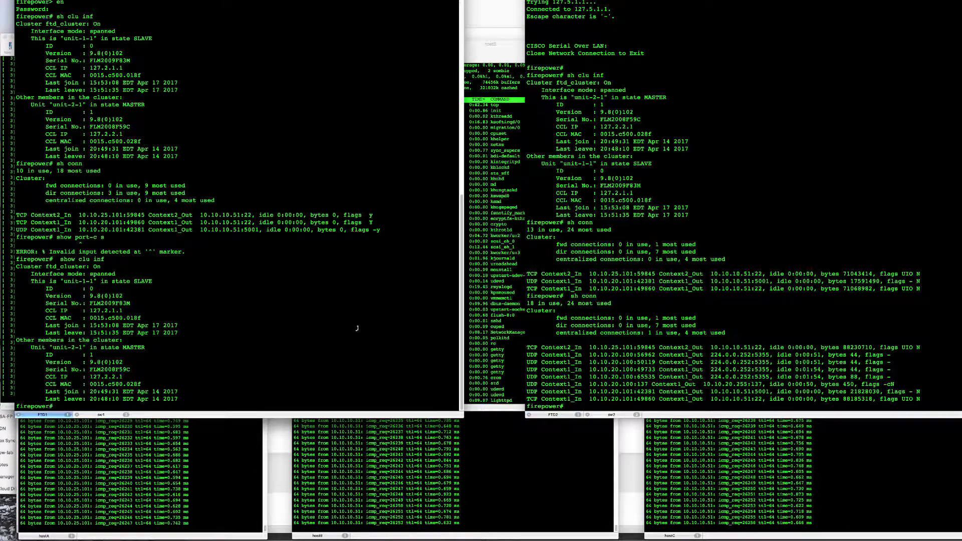
pyautogui.write('sh conn')
pyautogui.press('Return')
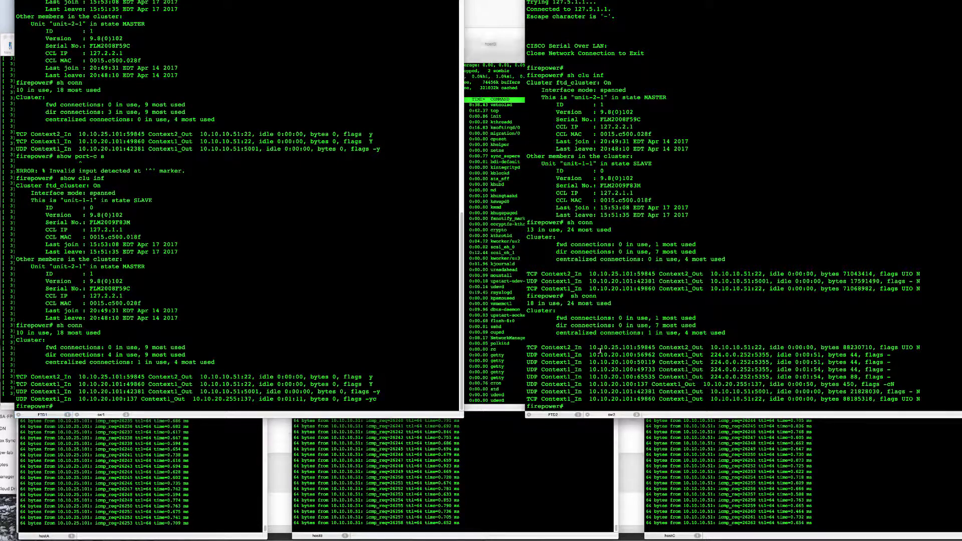
# In the sw2 session, highlight the Po42 port-channel row and list all VLANs with "sh vlan"
pyautogui.click(611, 415)
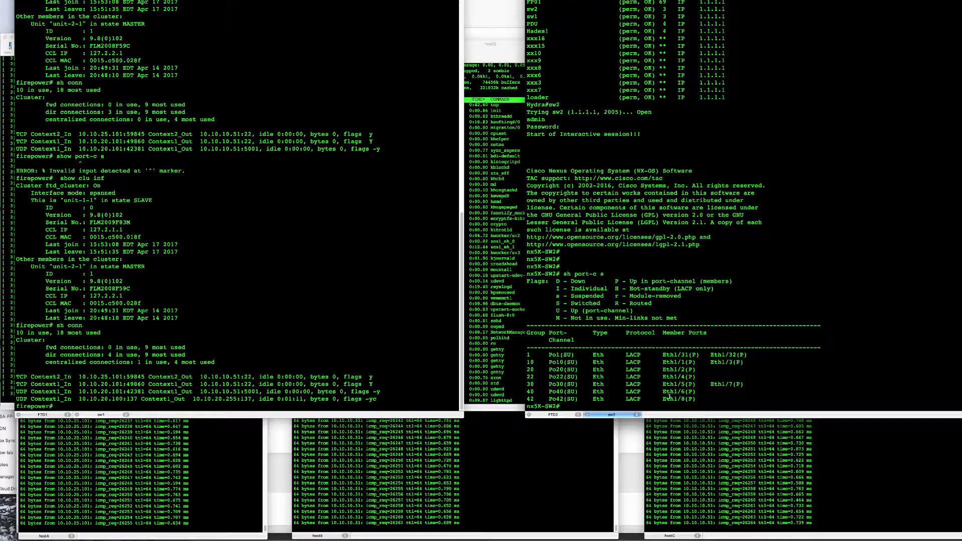
pyautogui.moveTo(699, 399); pyautogui.dragTo(527, 399)
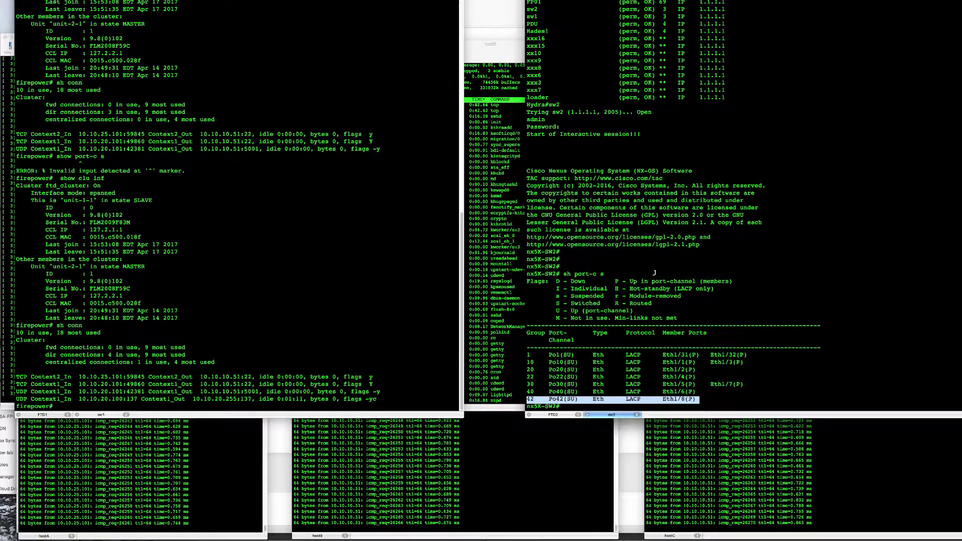
pyautogui.write('sh vlan')
pyautogui.press('Return')
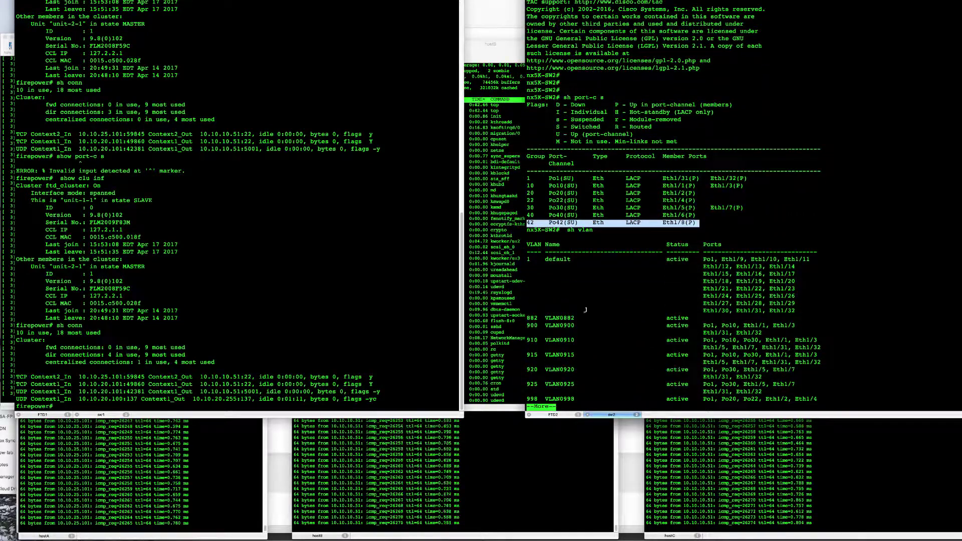
pyautogui.press('space')
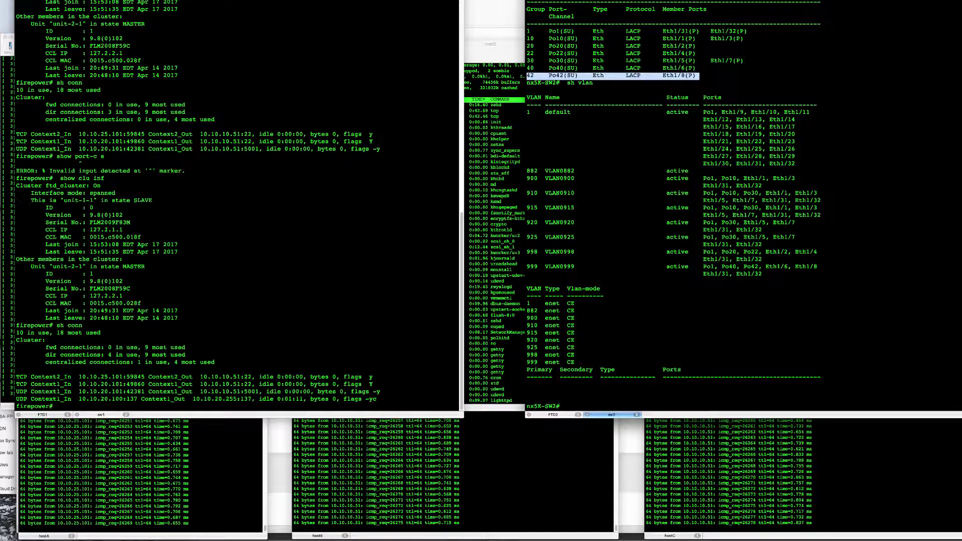
# Display the complete "sh vpc" output on SW2 and bring up the port-channel summary in the sw1 session
pyautogui.write('sh vpc')
pyautogui.press('Return')
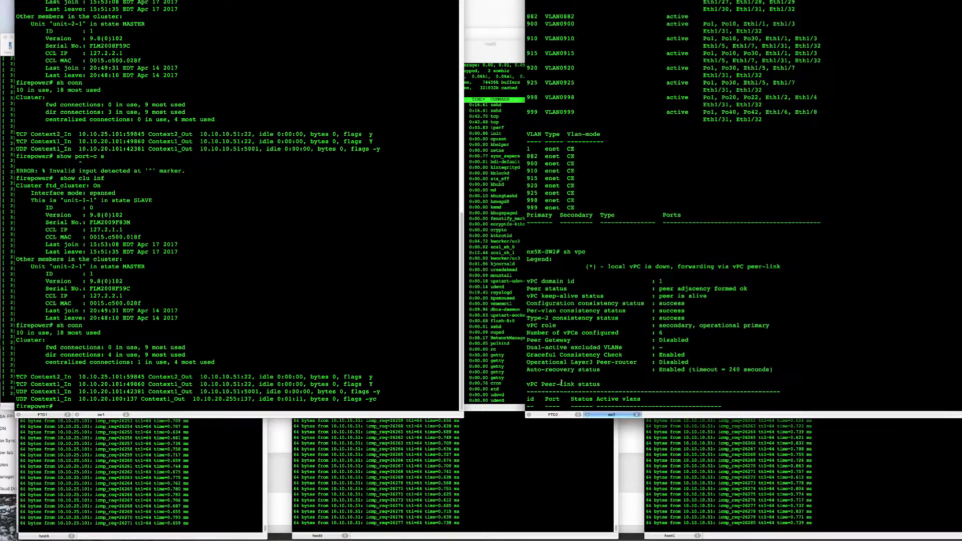
pyautogui.press('space')
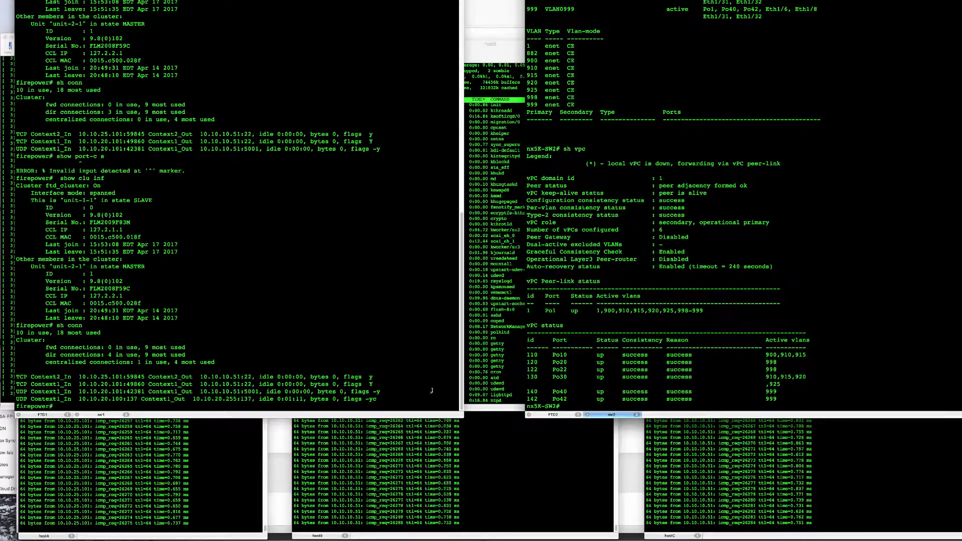
pyautogui.click(115, 416)
pyautogui.click(114, 416)
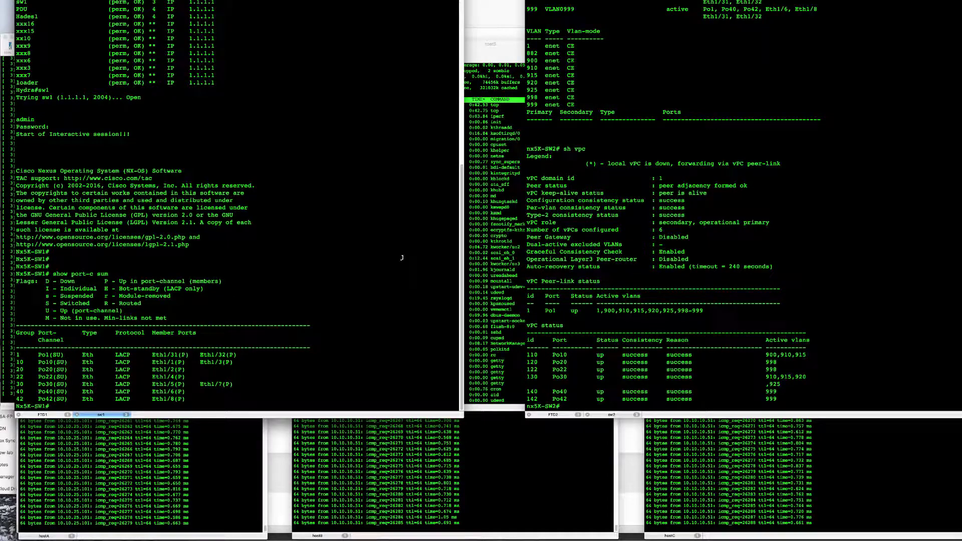
# With the hostB process monitor in view, enter configuration mode on SW2 and shut down interface e1/8
pyautogui.click(476, 261)
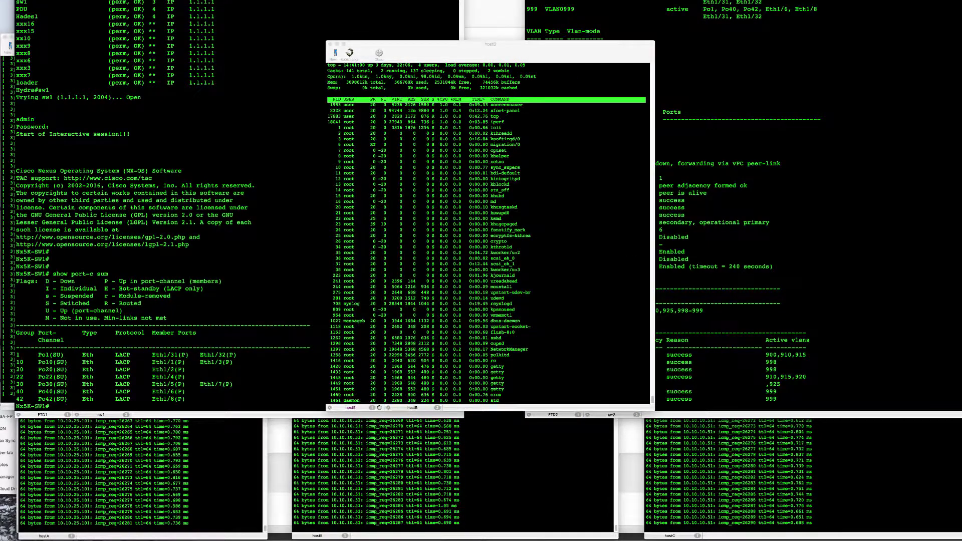
pyautogui.click(959, 150)
pyautogui.press('super+grave')
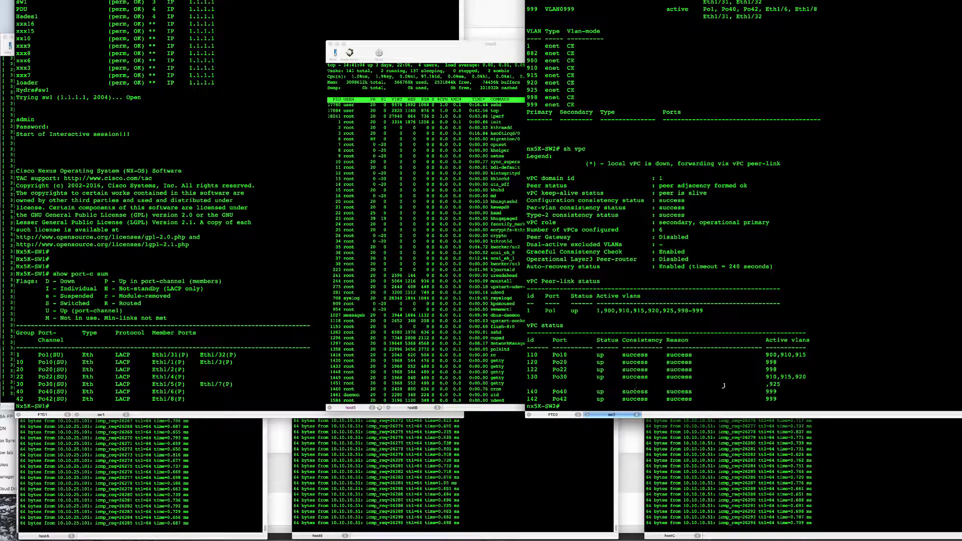
pyautogui.write('conf t')
pyautogui.press('Return')
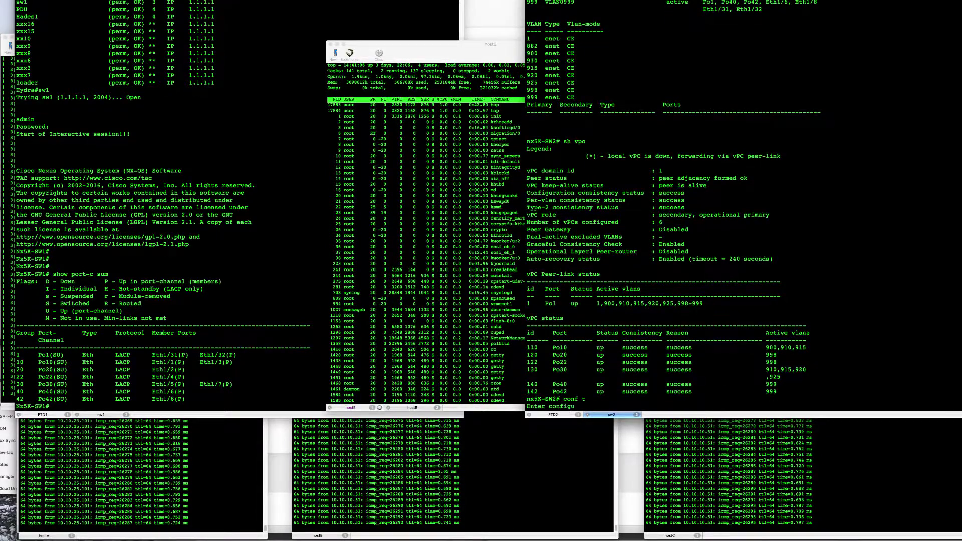
pyautogui.write('int e1/8')
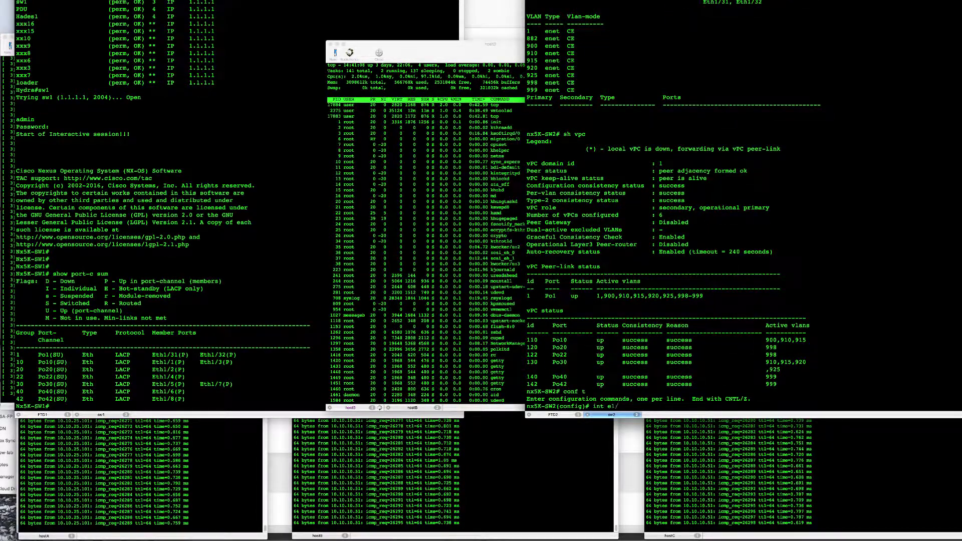
pyautogui.press('Return')
pyautogui.write('shut')
pyautogui.press('Return')
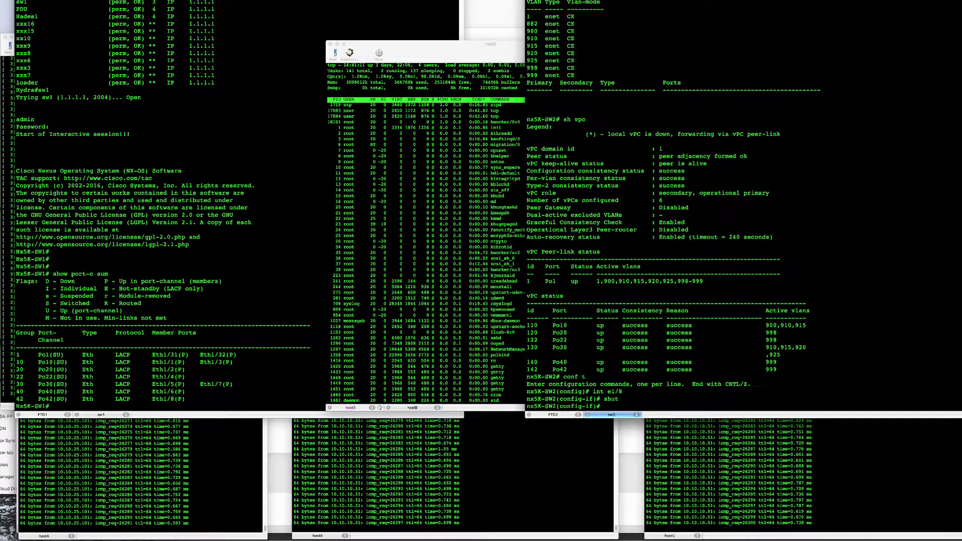
# Bring the hostA iperf window, the hostB and hostC process monitors and the three ping windows forward to check traffic
pyautogui.click(521, 330)
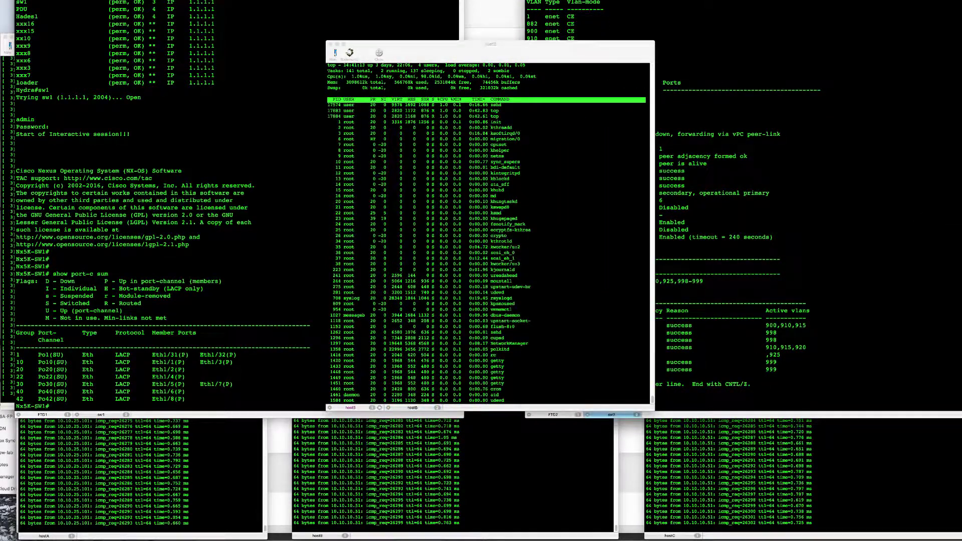
pyautogui.click(961, 325)
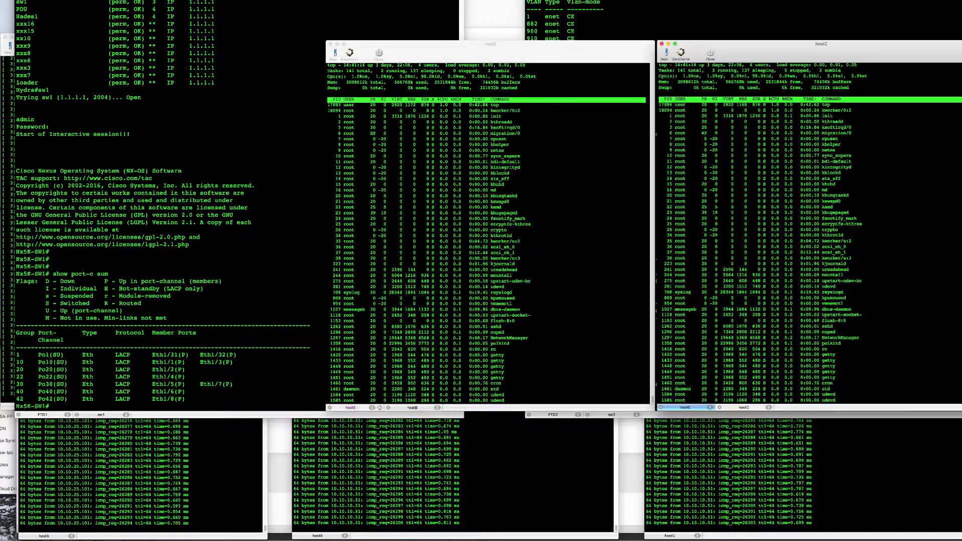
pyautogui.click(10, 331)
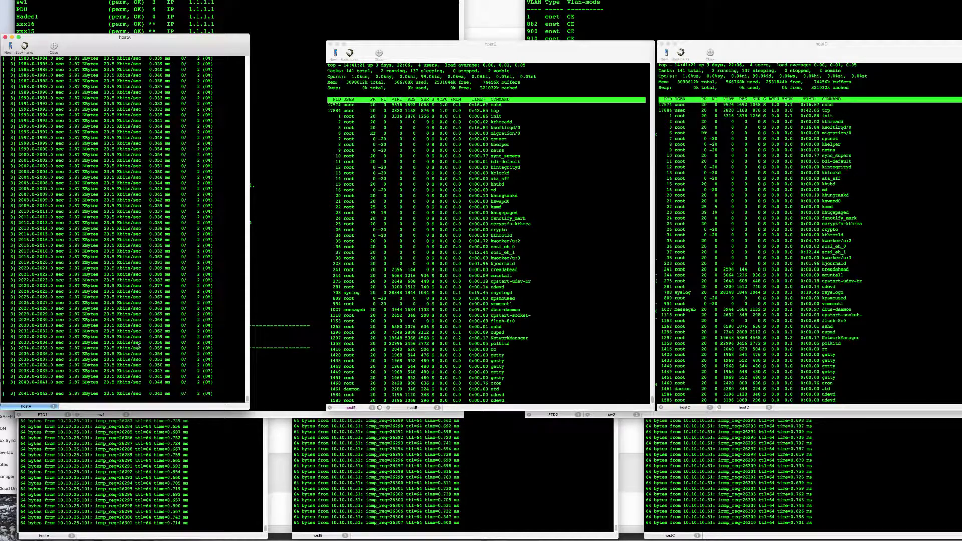
pyautogui.click(160, 471)
pyautogui.click(472, 492)
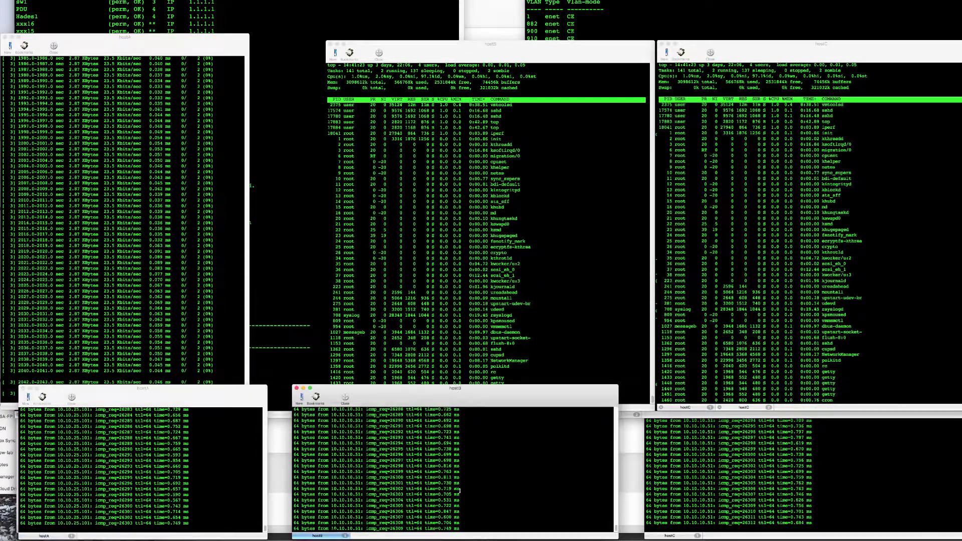
pyautogui.click(767, 485)
pyautogui.click(592, 72)
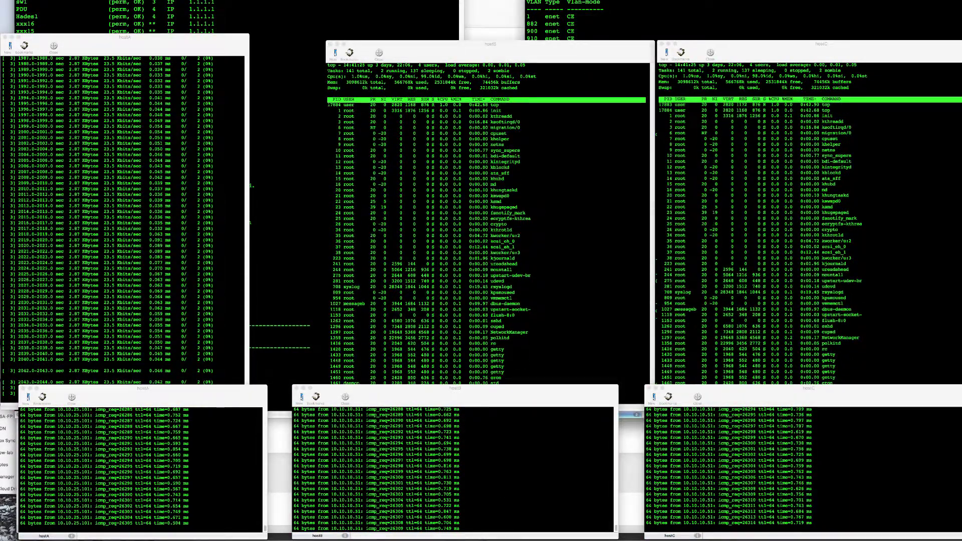
# Switch to Firepower Chassis Manager and examine the Port-channel48 member states and the cluster role of the FTD1 logical device
pyautogui.press('super+Tab')
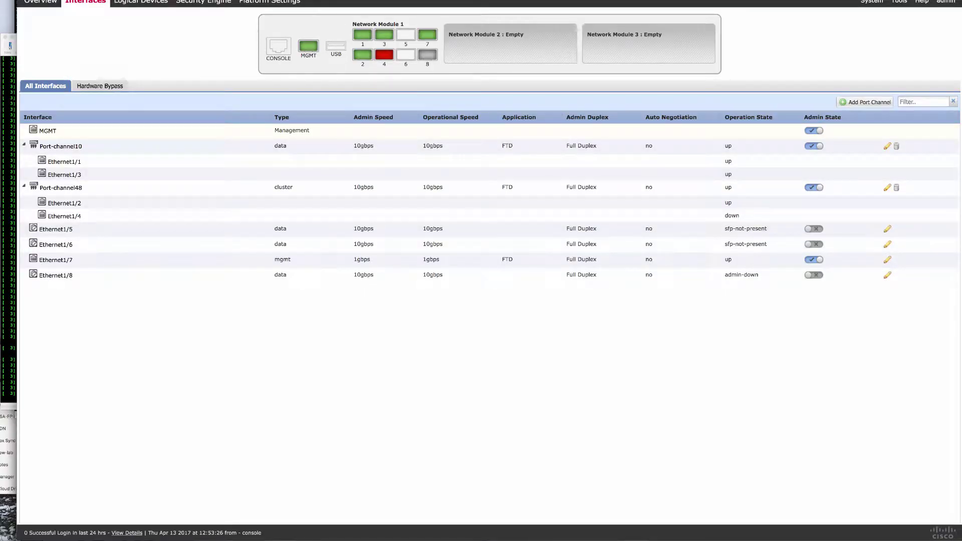
pyautogui.moveTo(383, 59)
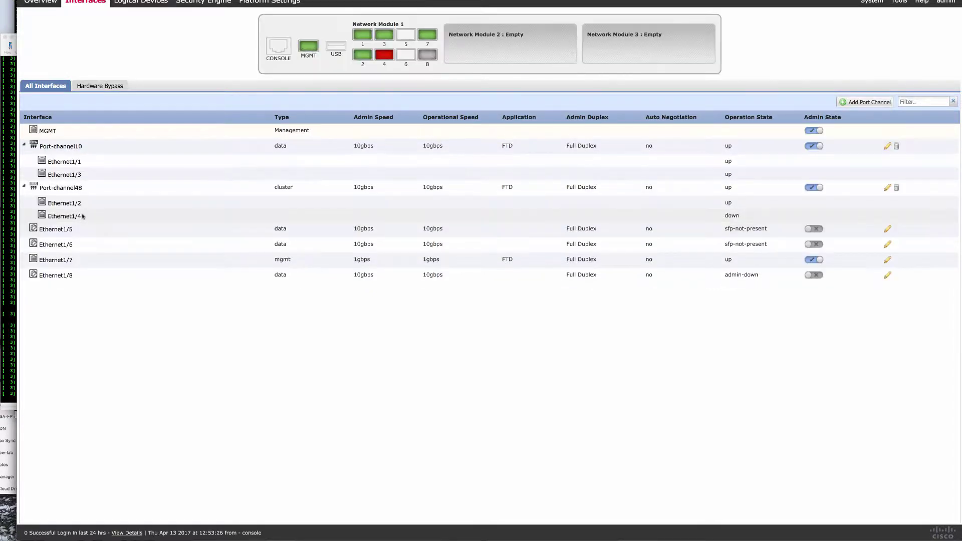
pyautogui.click(130, 3)
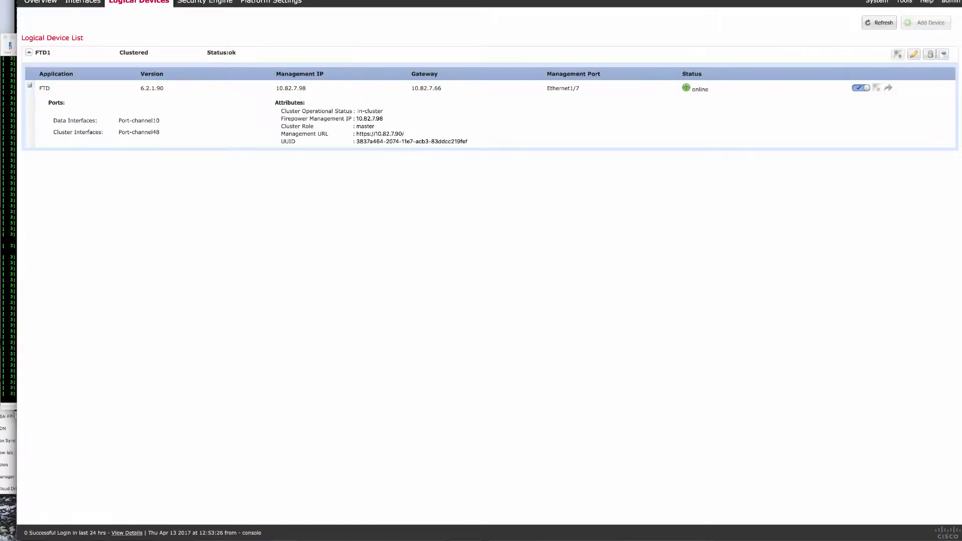
pyautogui.moveTo(380, 126); pyautogui.dragTo(353, 126)
pyautogui.click(353, 124)
pyautogui.click(97, 4)
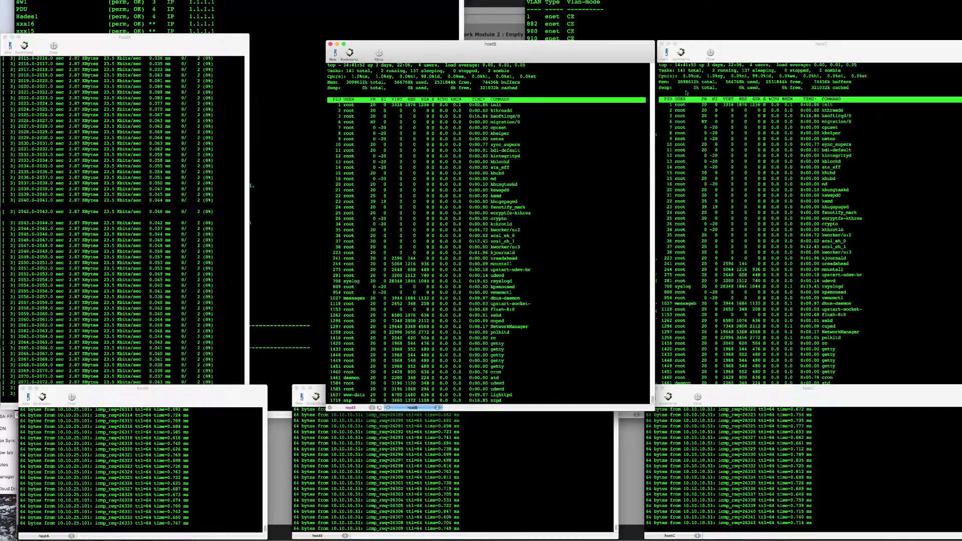
# In the FTD2 session, rerun "sh conn", run "sh clu inf", and highlight the cluster information output
pyautogui.click(556, 415)
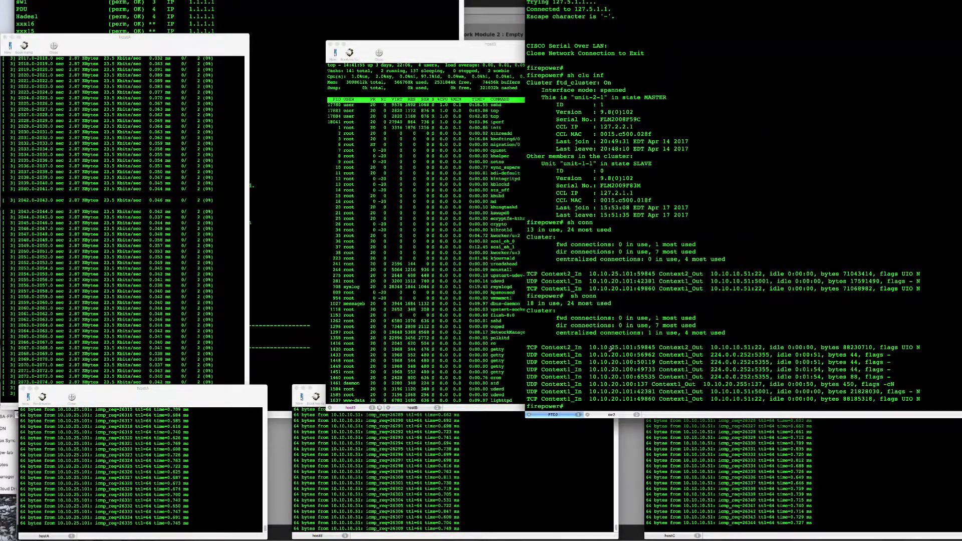
pyautogui.press('Up')
pyautogui.press('Return')
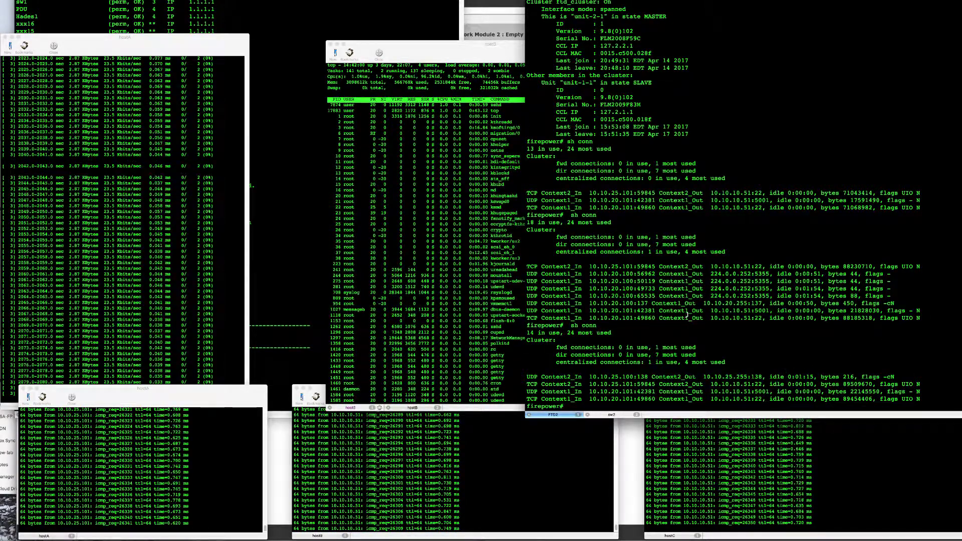
pyautogui.write('sh clu inf')
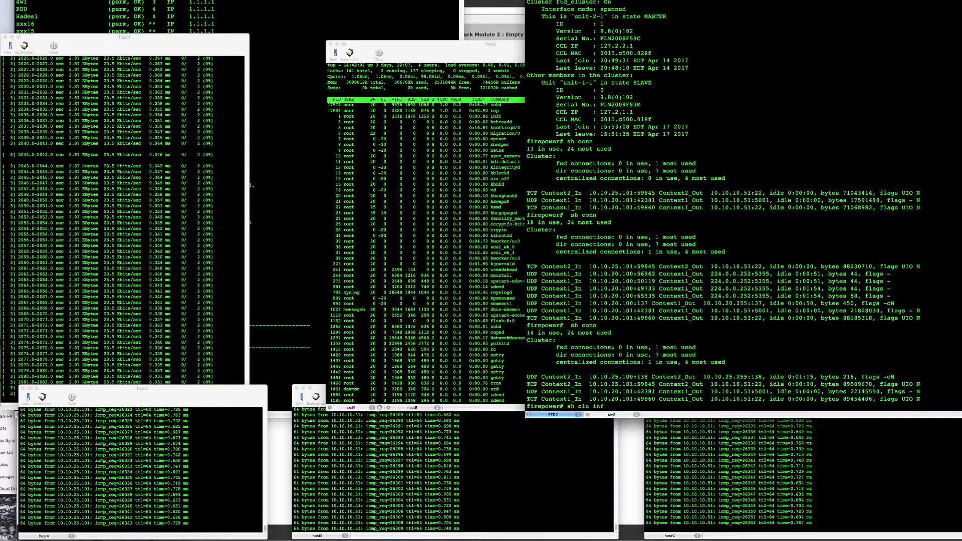
pyautogui.press('Return')
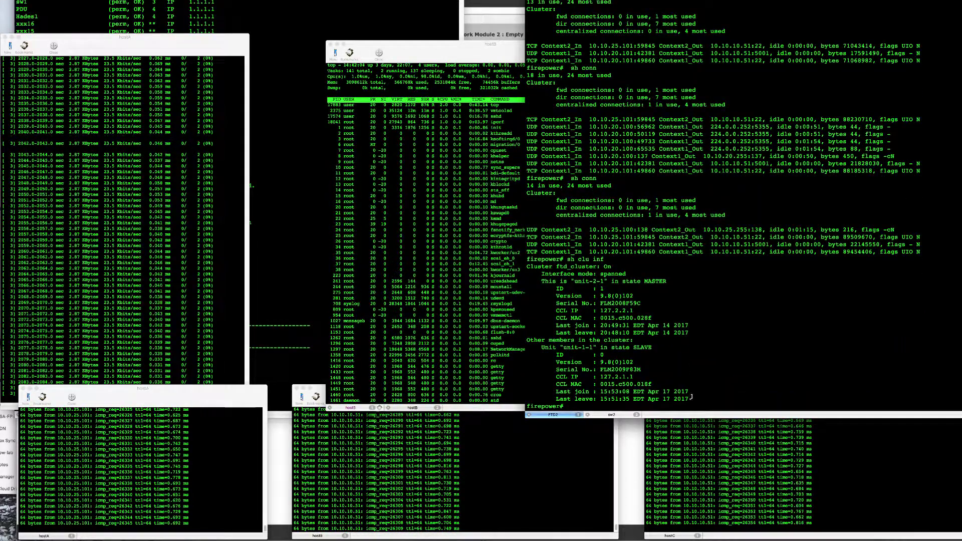
pyautogui.moveTo(690, 397); pyautogui.dragTo(525, 266)
pyautogui.click(548, 306)
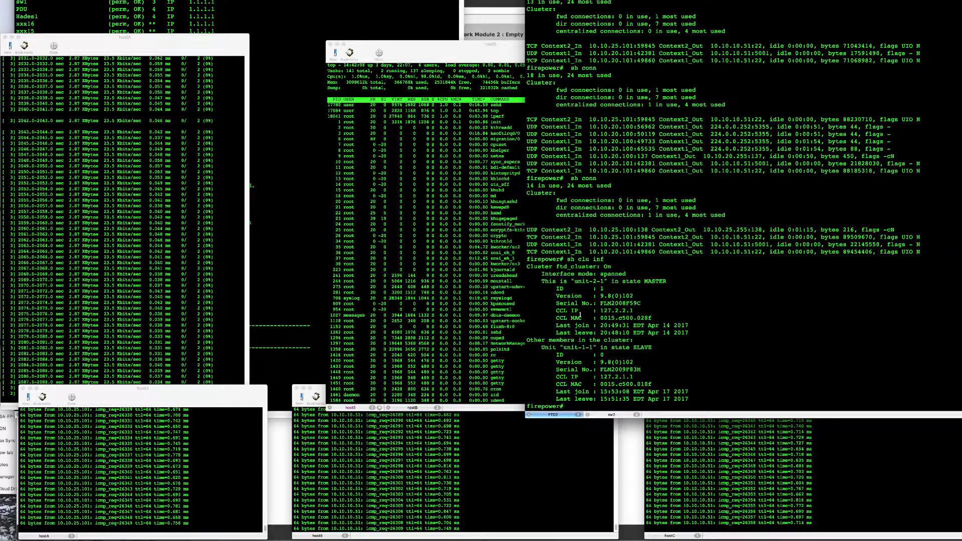
# In the sw1 session, enter configuration mode and shut down interface e1/8
pyautogui.click(307, 258)
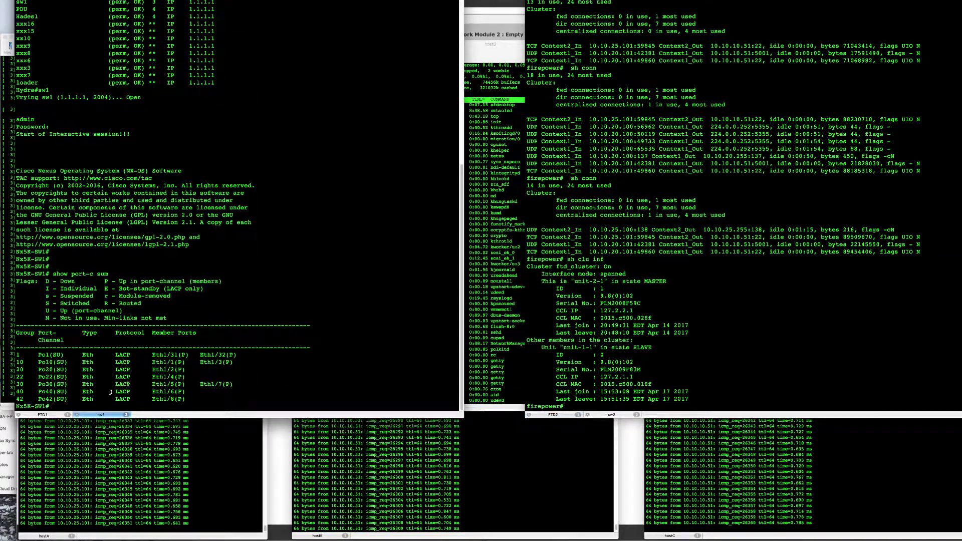
pyautogui.write('conf t')
pyautogui.press('Return')
pyautogui.write('in')
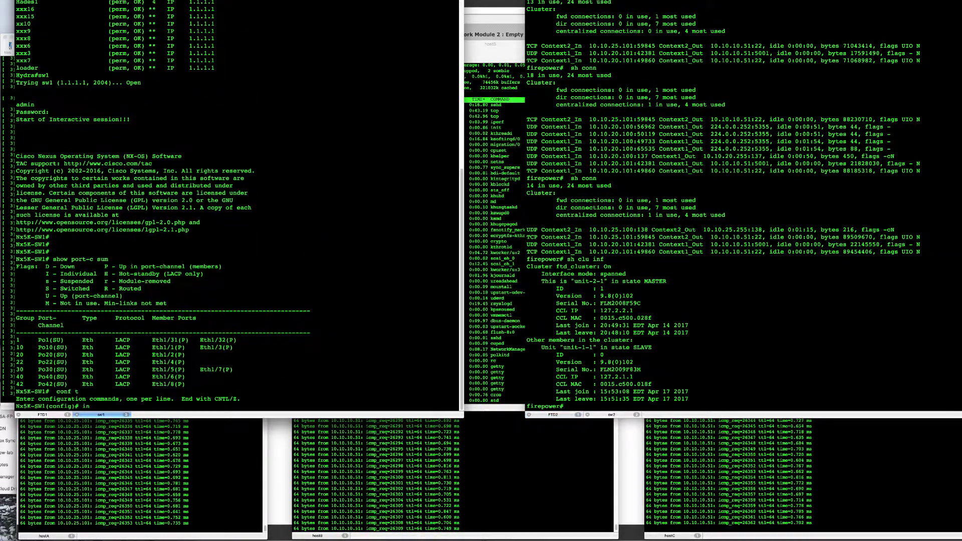
pyautogui.write('t e1/8')
pyautogui.press('Return')
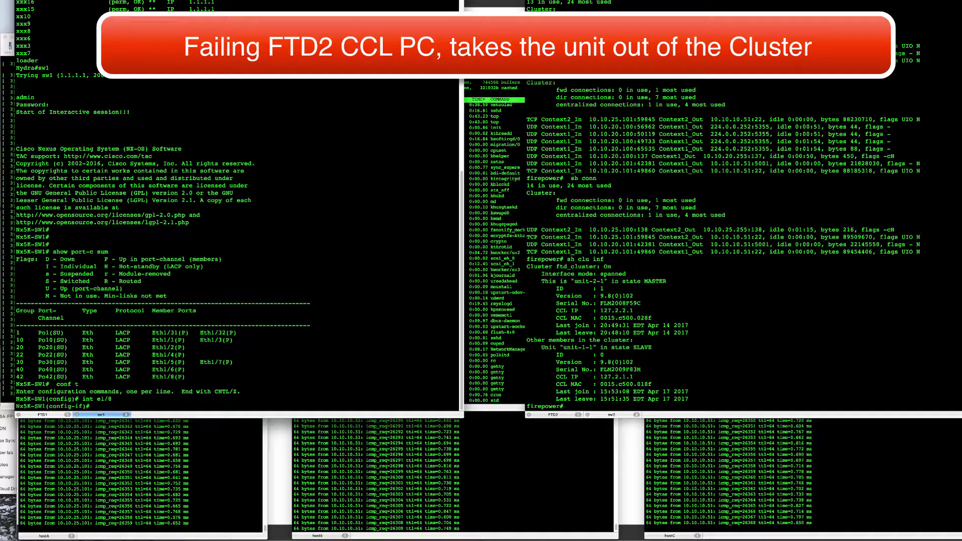
pyautogui.write('shut')
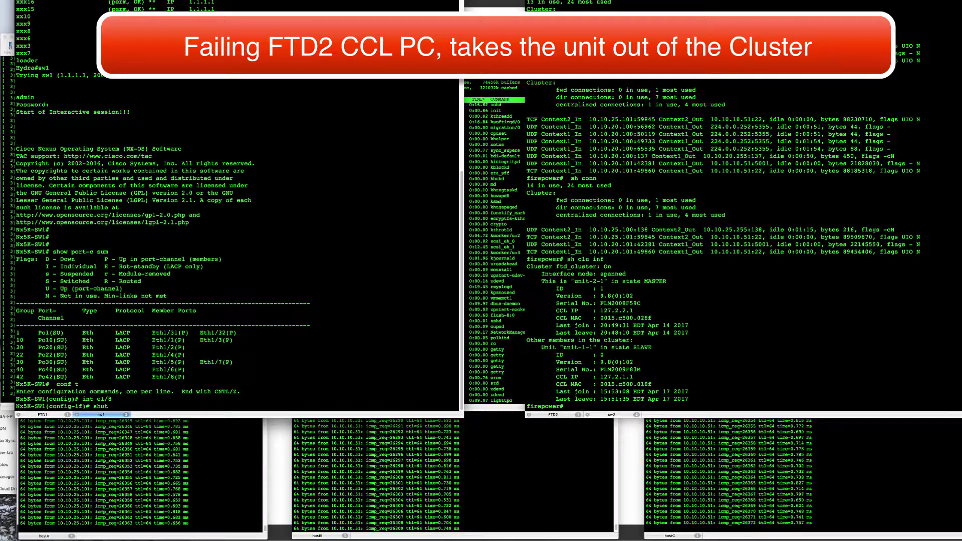
pyautogui.press('Return')
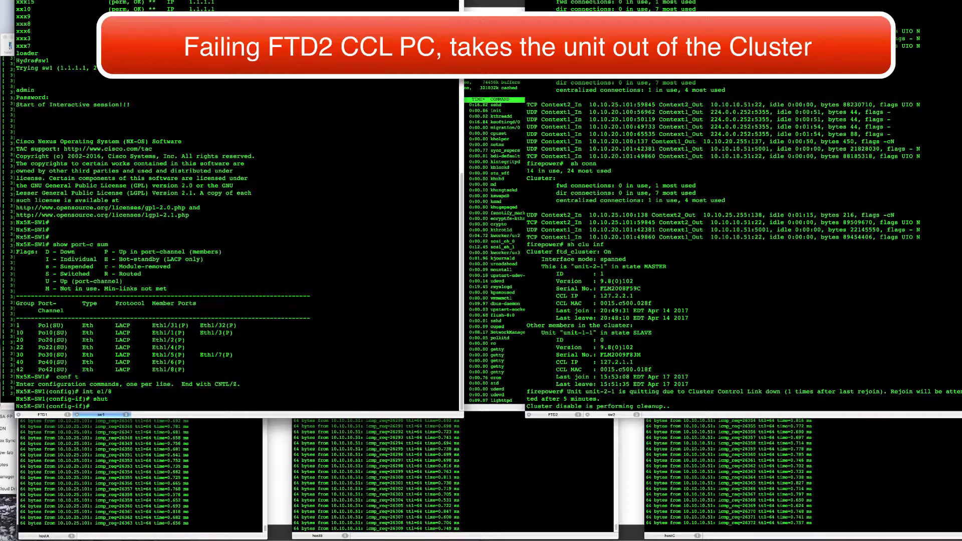
# Check the cluster transition messages in the FTD2 session and the FTD1 session
pyautogui.click(675, 393)
pyautogui.click(119, 403)
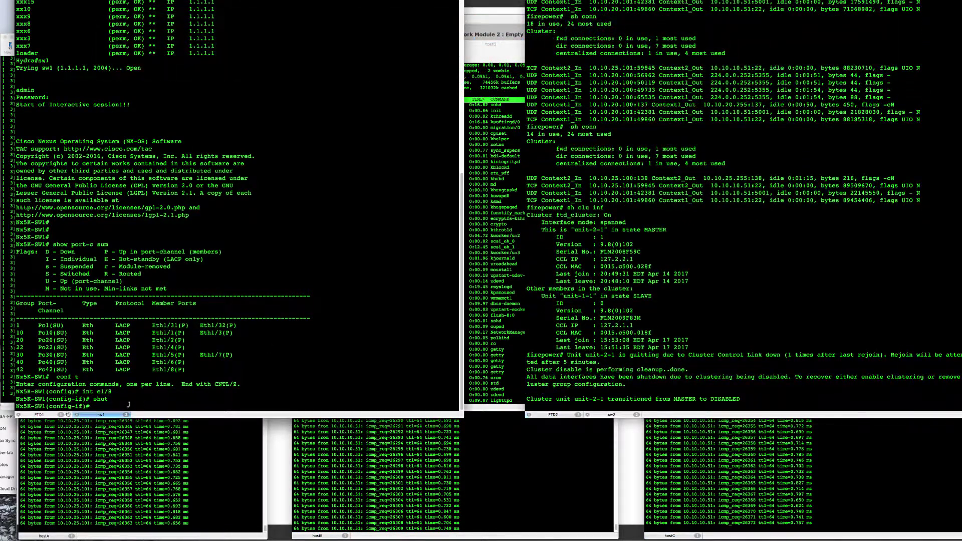
pyautogui.click(43, 414)
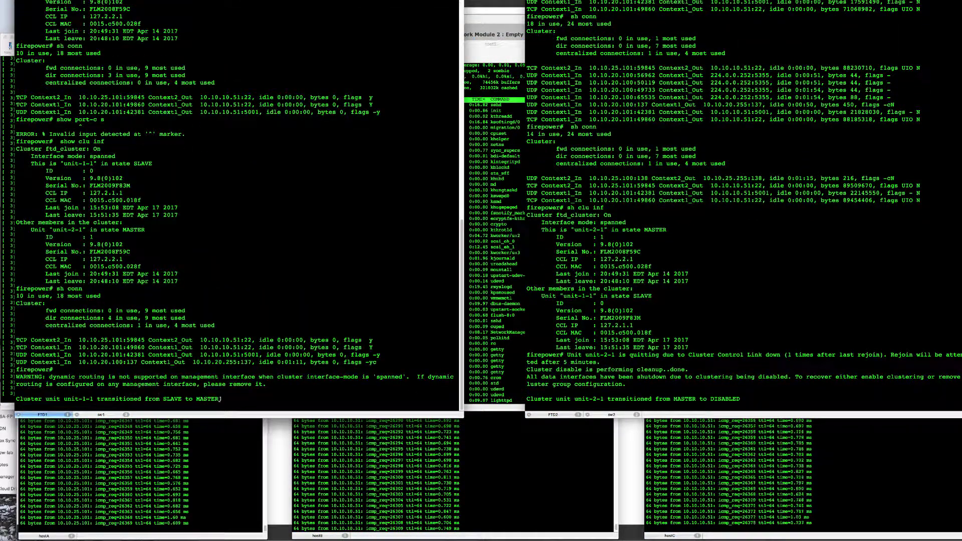
# Bring the hostB and hostC process monitors and the hostA, hostB and hostC ping windows forward to check traffic
pyautogui.click(505, 197)
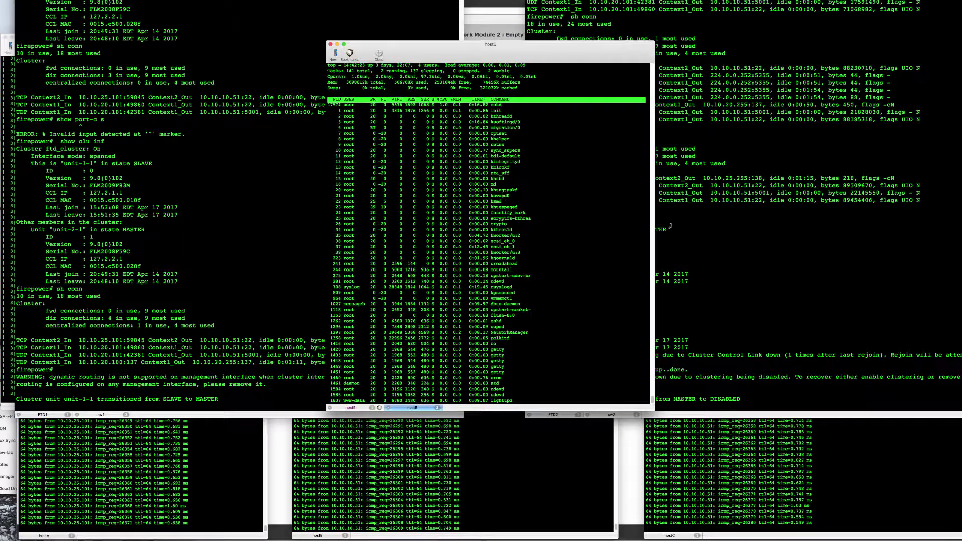
pyautogui.click(960, 231)
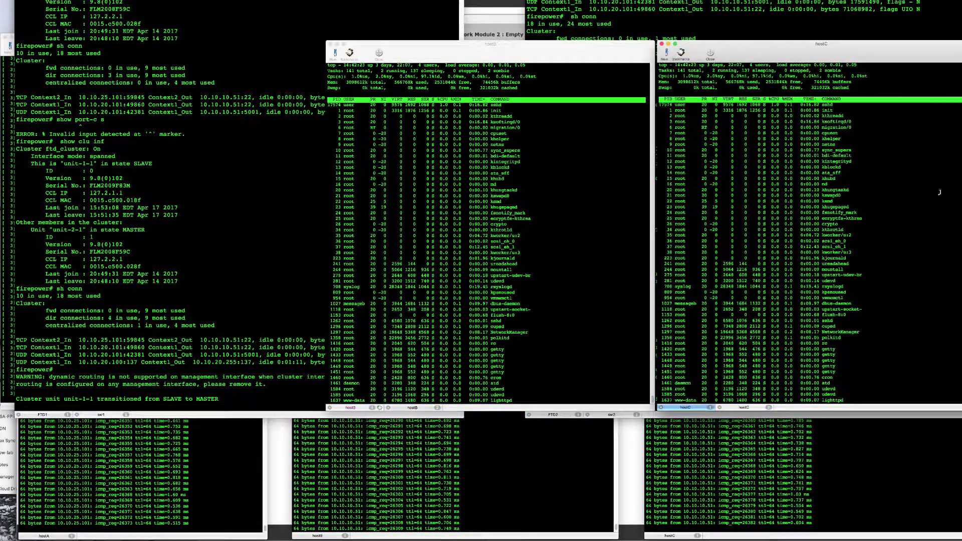
pyautogui.click(432, 175)
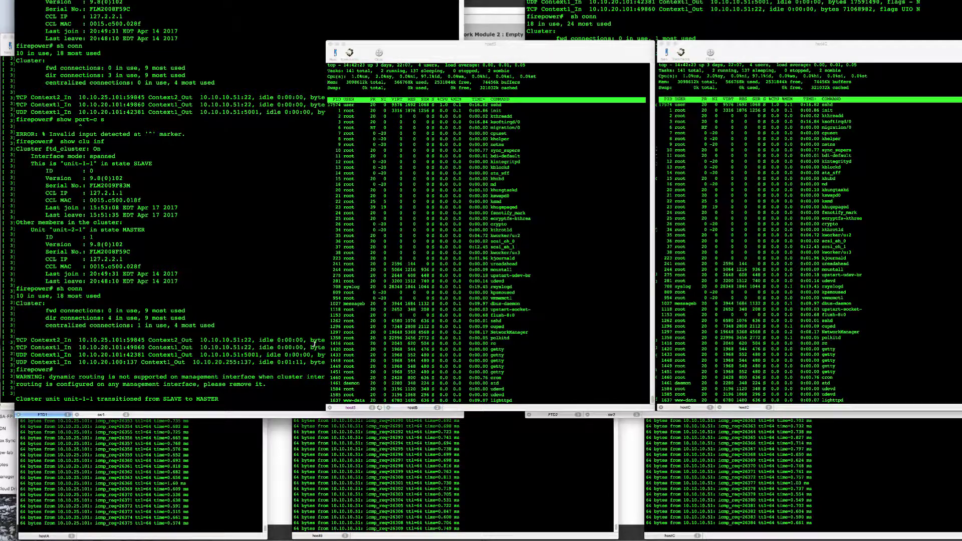
pyautogui.click(253, 487)
pyautogui.click(367, 483)
pyautogui.click(702, 481)
pyautogui.click(566, 481)
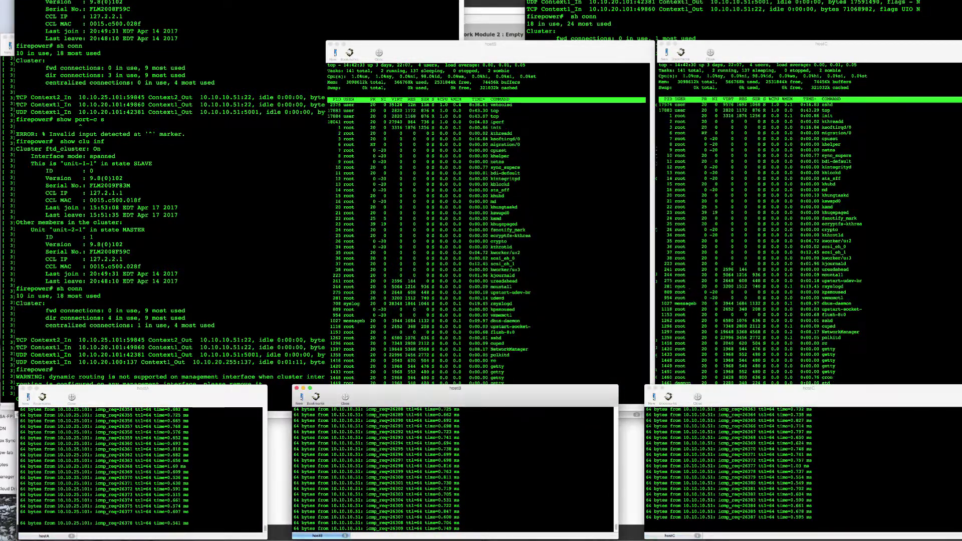
# Bring the hostA iperf window forward and highlight the lines covering the traffic interruption around 2103 to 2111 seconds
pyautogui.click(8, 260)
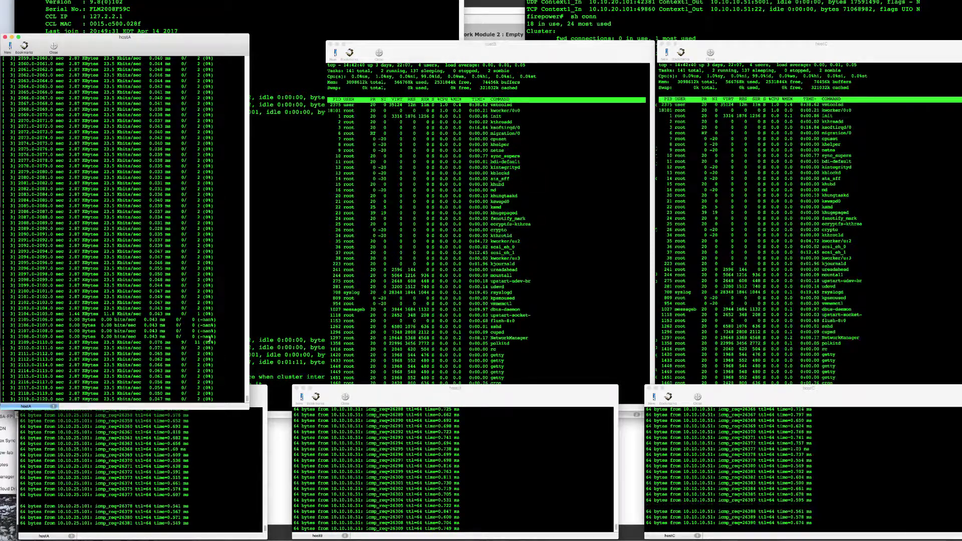
pyautogui.moveTo(173, 347); pyautogui.dragTo(175, 302)
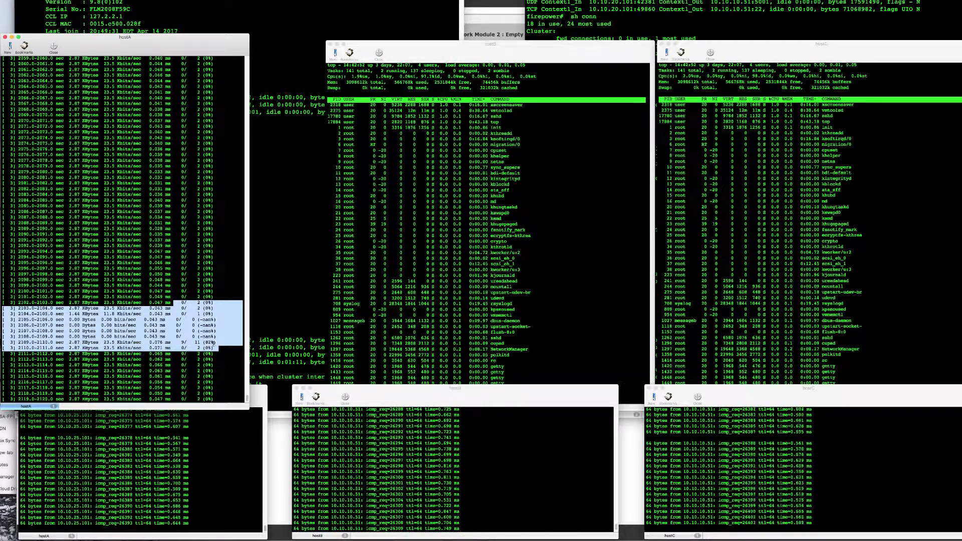
pyautogui.press('Return')
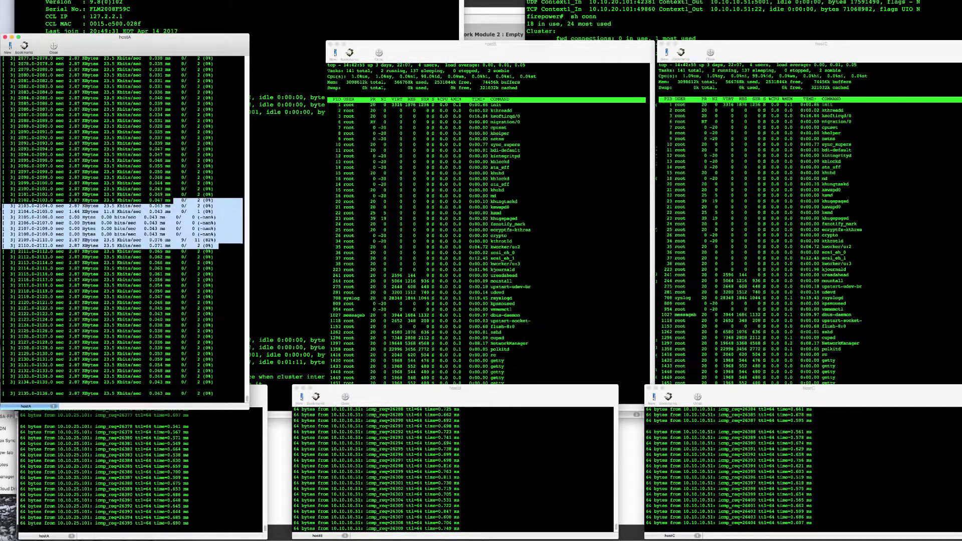
pyautogui.click(204, 322)
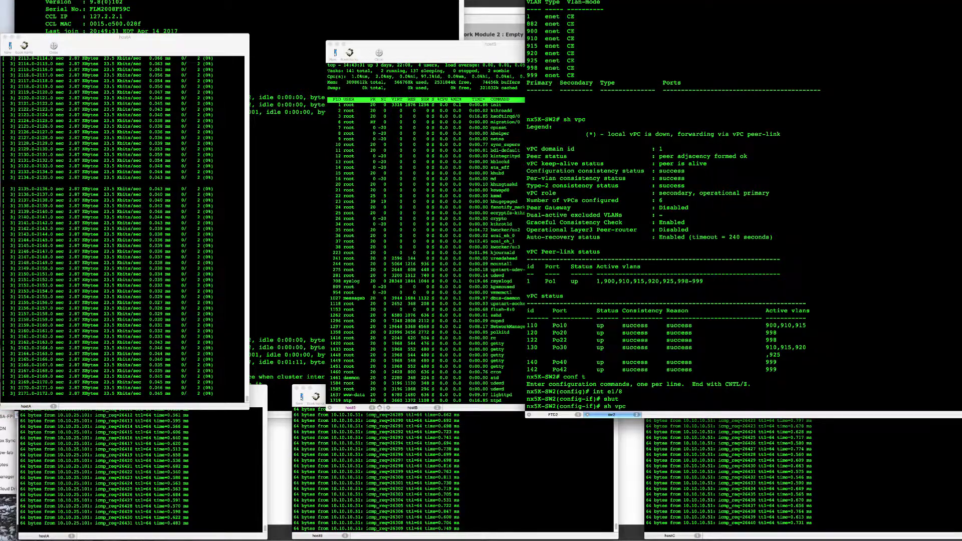
# Run "sh vpc" on SW2 and "sh port-ch s" on SW1, highlighting the Po42 row in each output
pyautogui.press('Return')
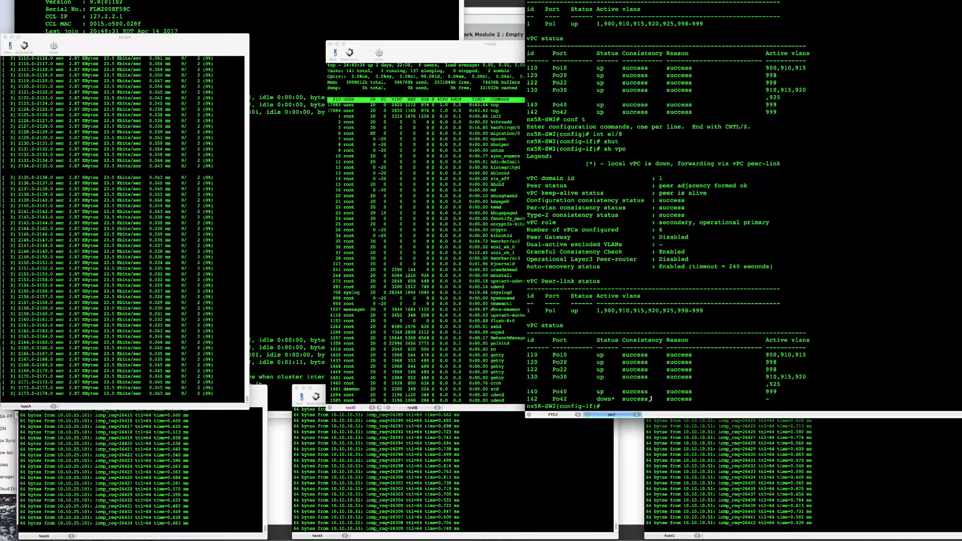
pyautogui.moveTo(699, 399); pyautogui.dragTo(525, 401)
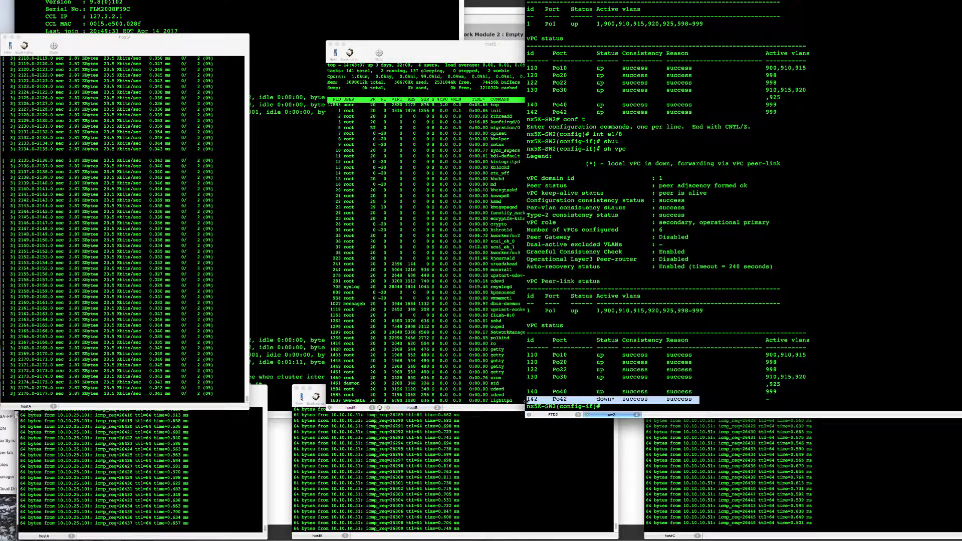
pyautogui.click(276, 332)
pyautogui.click(84, 415)
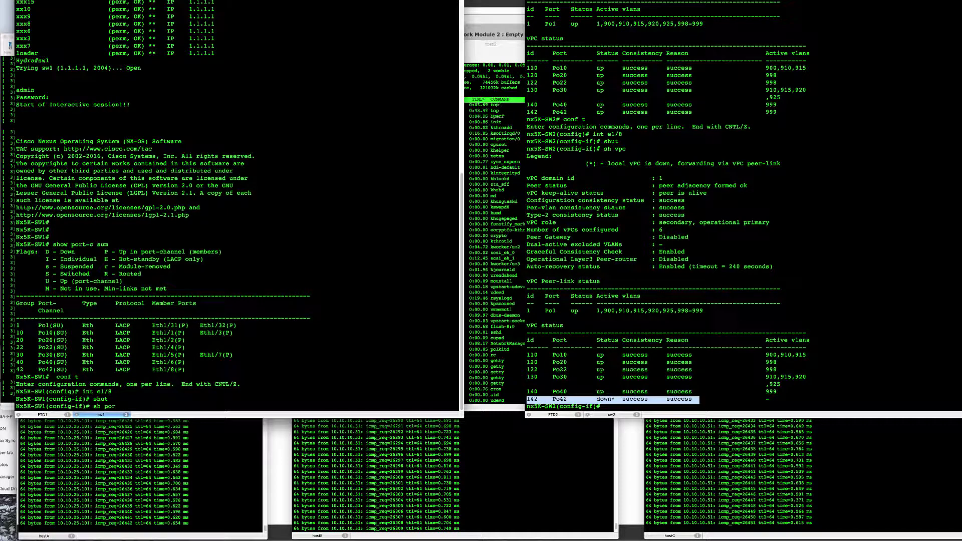
pyautogui.write('sh port-ch s')
pyautogui.press('Return')
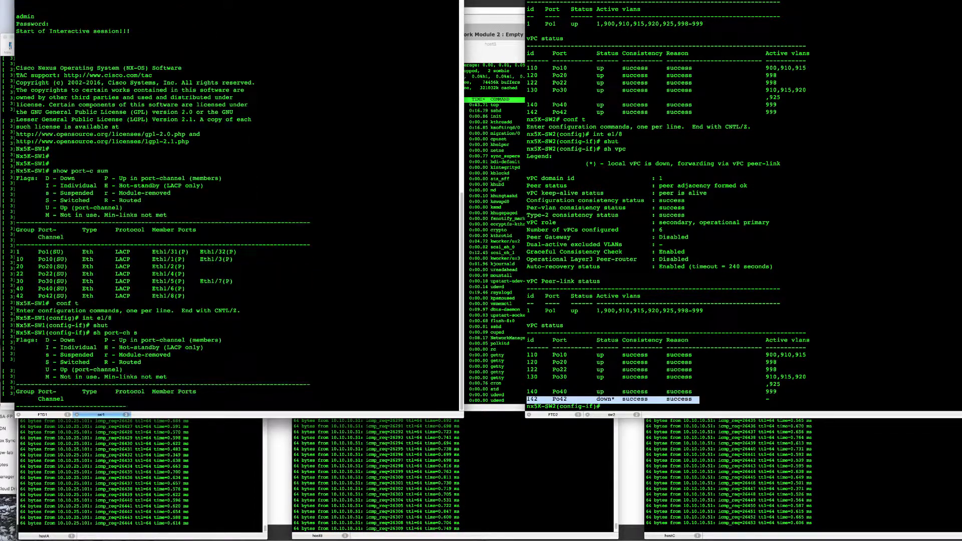
pyautogui.moveTo(188, 399); pyautogui.dragTo(15, 399)
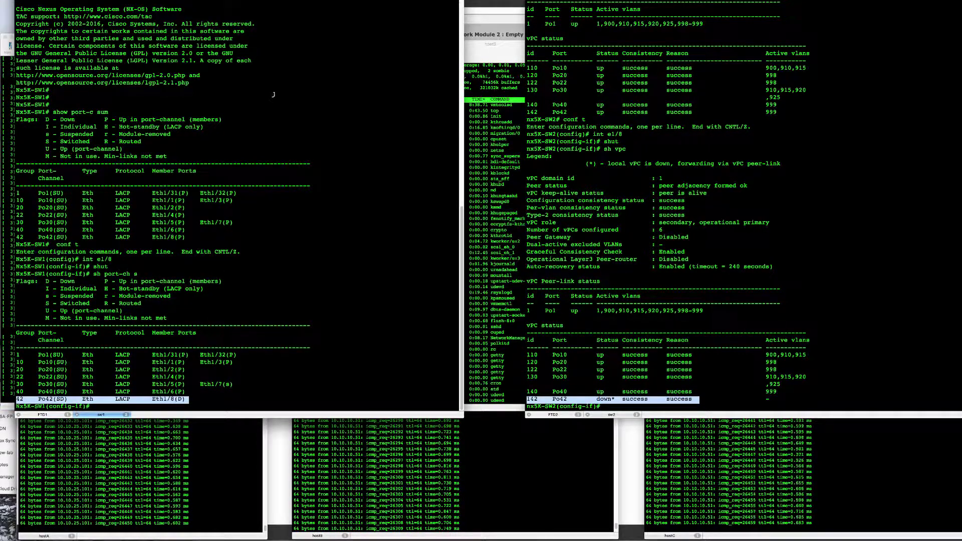
# Switch to Firepower Chassis Manager to check the operation states of Port-channel10, Port-channel48 and their members, and return to the terminal windows
pyautogui.click(494, 20)
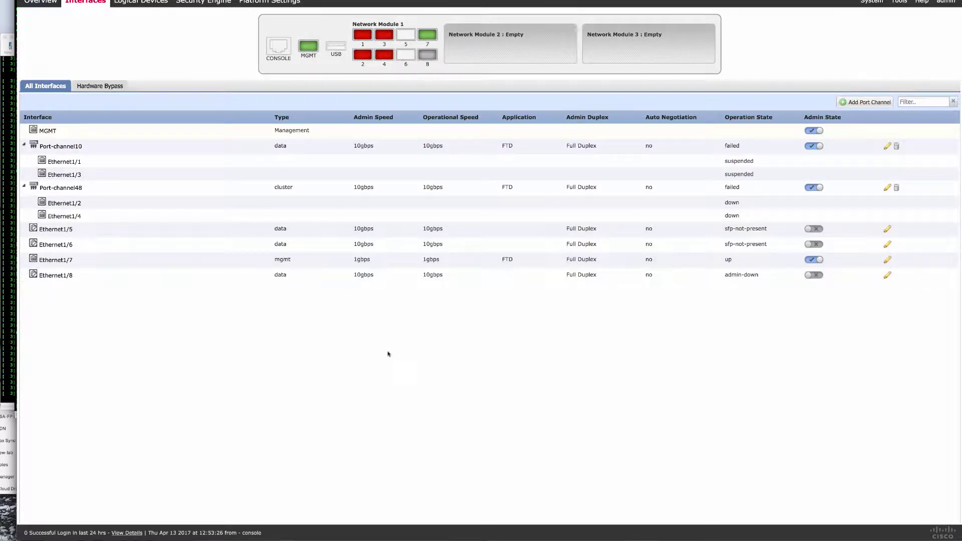
pyautogui.press('super+Tab')
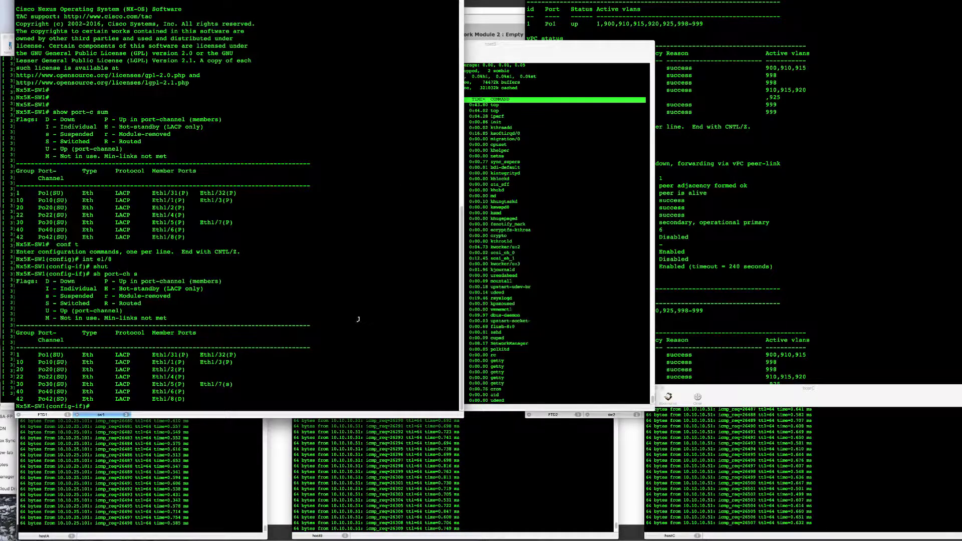
pyautogui.write('sh con')
pyautogui.press('BackSpace')
pyautogui.press('BackSpace')
pyautogui.press('BackSpace')
pyautogui.press('BackSpace')
pyautogui.press('BackSpace')
pyautogui.press('BackSpace')
# In the FTD1 session, run "sh conn" and highlight the three listed TCP and UDP connections
pyautogui.press('super+Left')
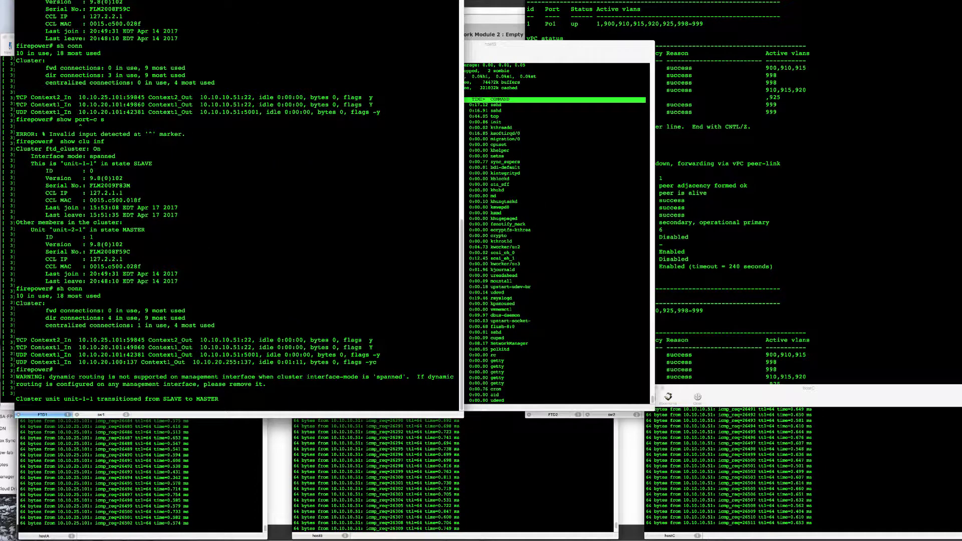
pyautogui.write('sh conn')
pyautogui.press('Return')
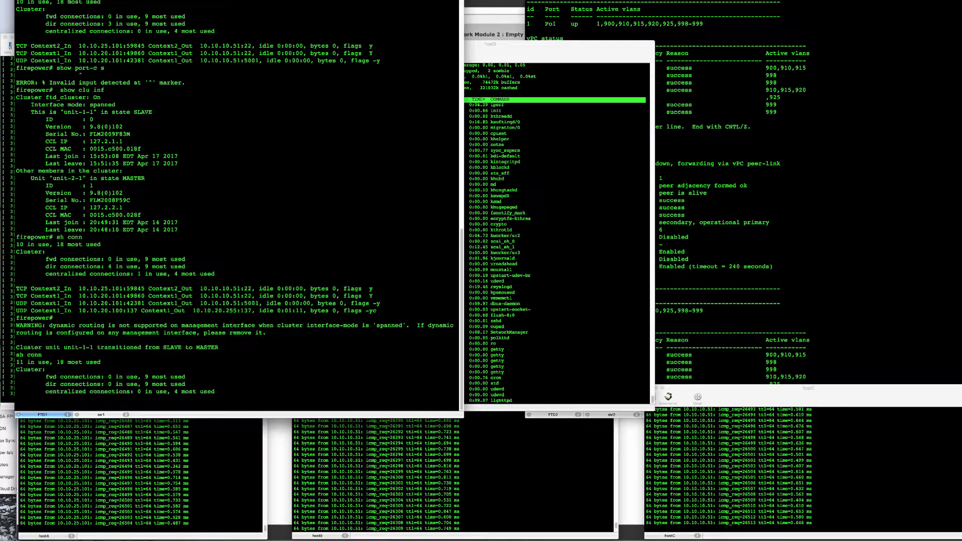
pyautogui.moveTo(423, 399); pyautogui.dragTo(39, 384)
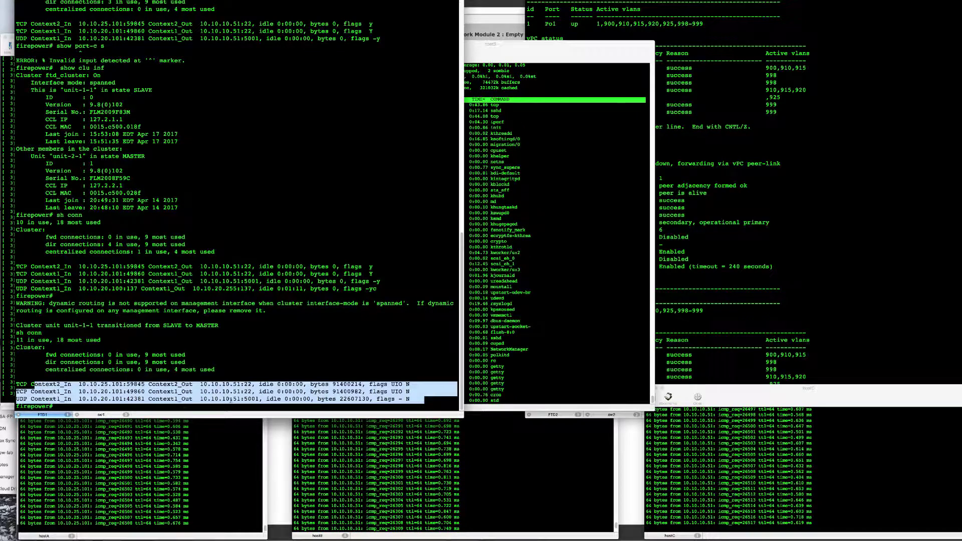
# Re-enable interface e1/8 with "no shut" on both SW1 and SW2
pyautogui.click(152, 428)
pyautogui.click(102, 415)
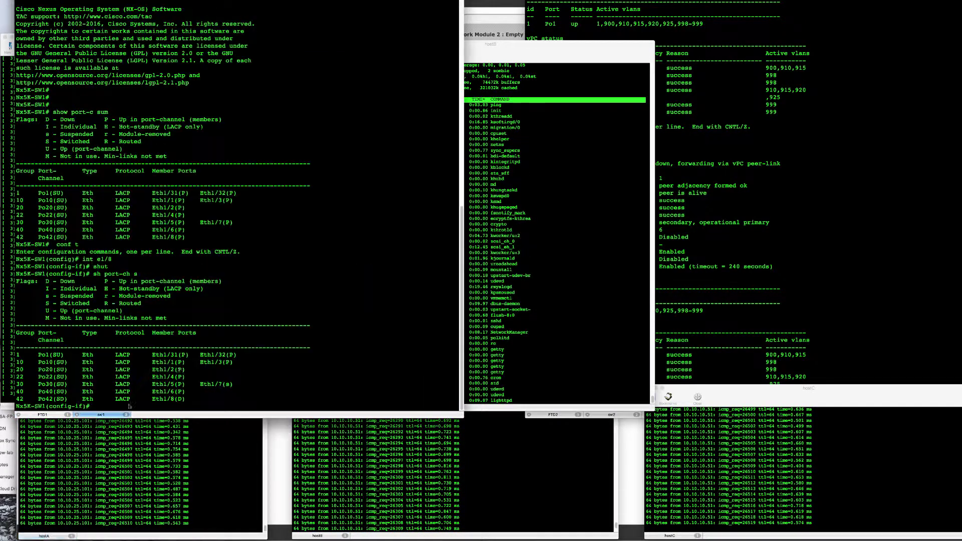
pyautogui.write('no shut')
pyautogui.press('Return')
pyautogui.click(767, 239)
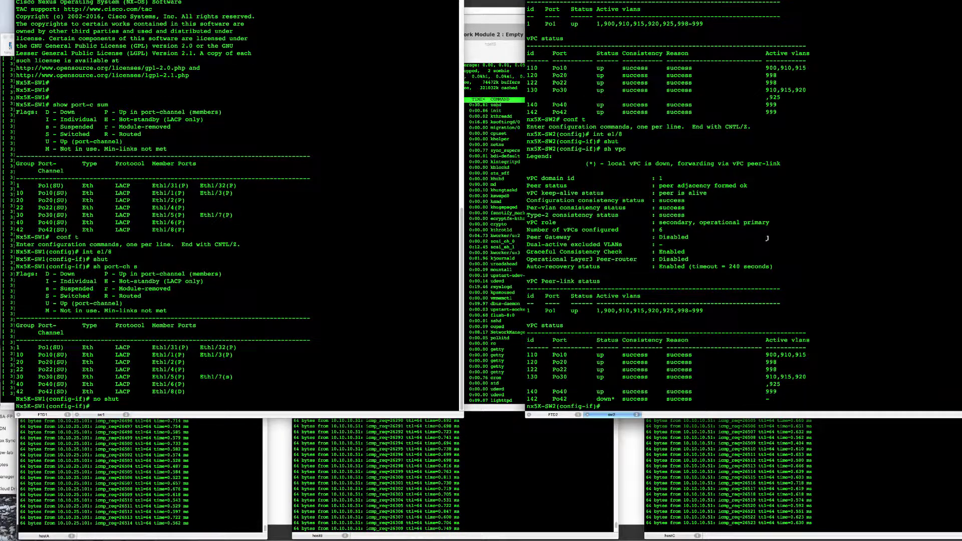
pyautogui.write('no shut')
pyautogui.press('Return')
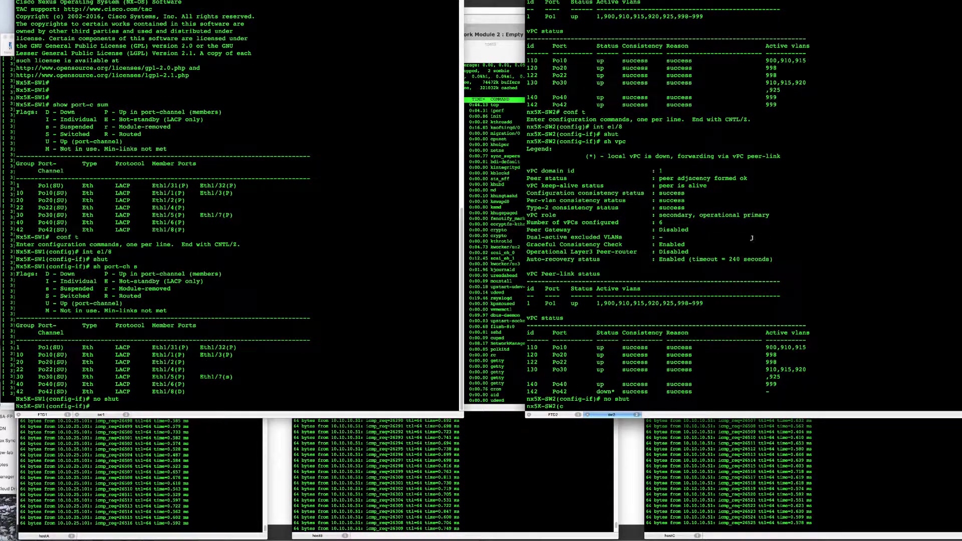
# In the FTD2 session, display the cluster configuration with "sh run clu"
pyautogui.click(551, 416)
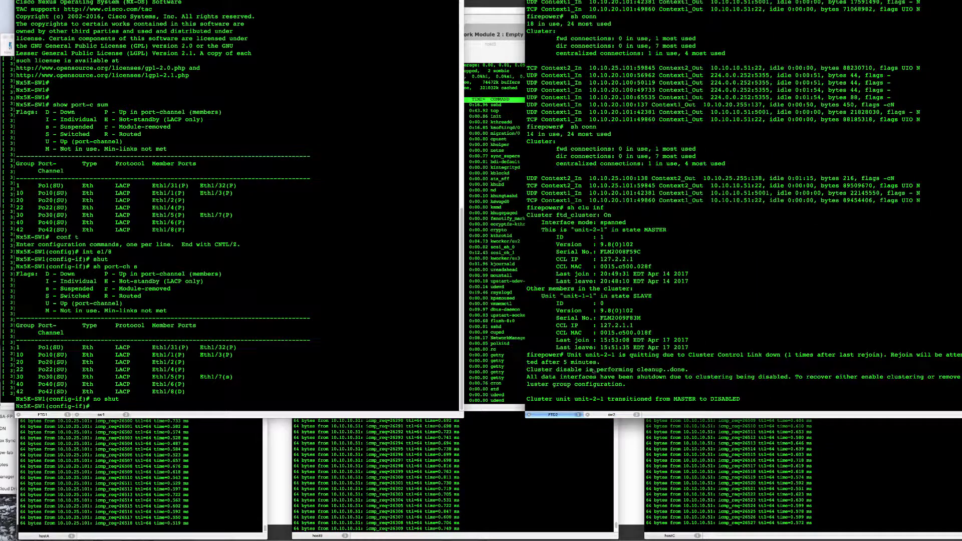
pyautogui.press('Return')
pyautogui.press('Return')
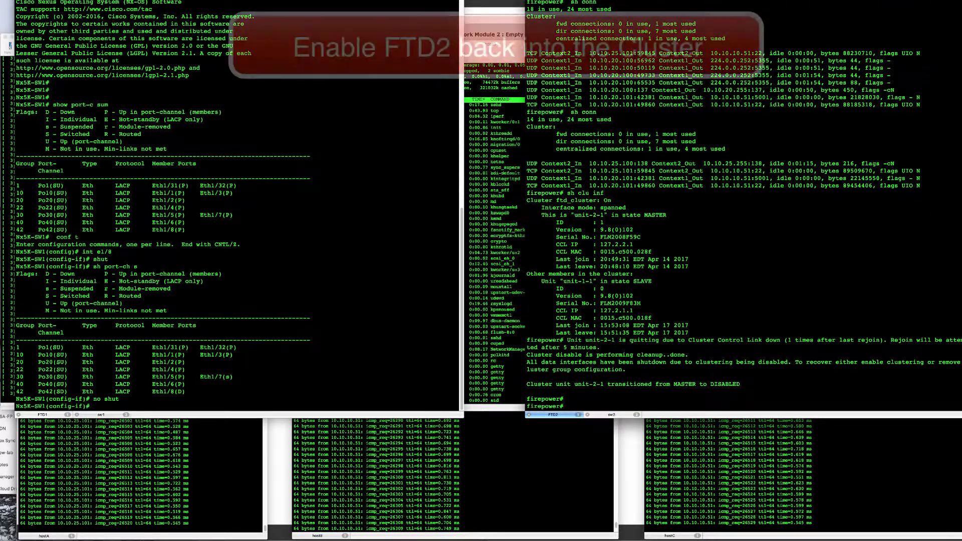
pyautogui.write('sh run clu')
pyautogui.press('Return')
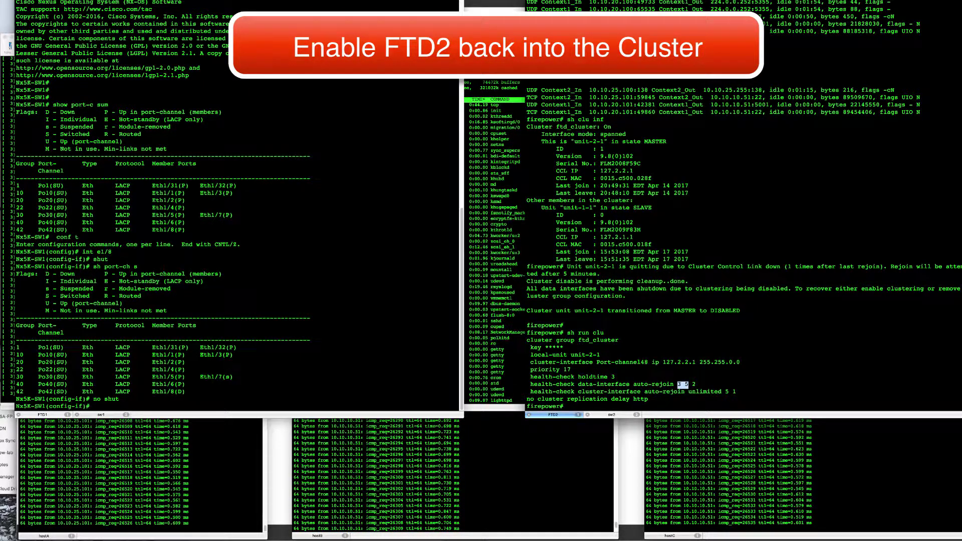
# Enable clustering on FTD2 with "clu ena" and run "sh clu inf" twice to check its cluster state
pyautogui.write('clu ena')
pyautogui.press('Return')
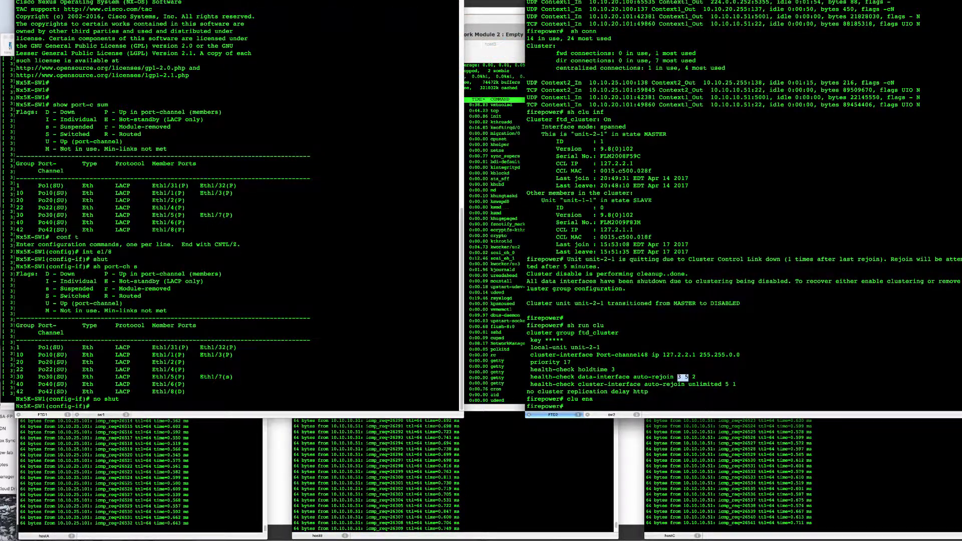
pyautogui.write('sh clu inf')
pyautogui.press('Return')
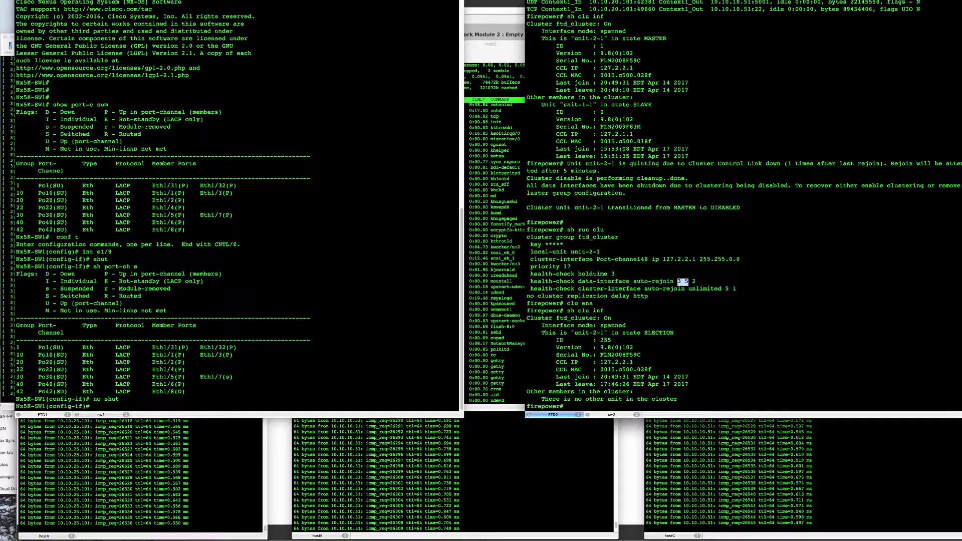
pyautogui.write('sh clu inf')
pyautogui.press('Return')
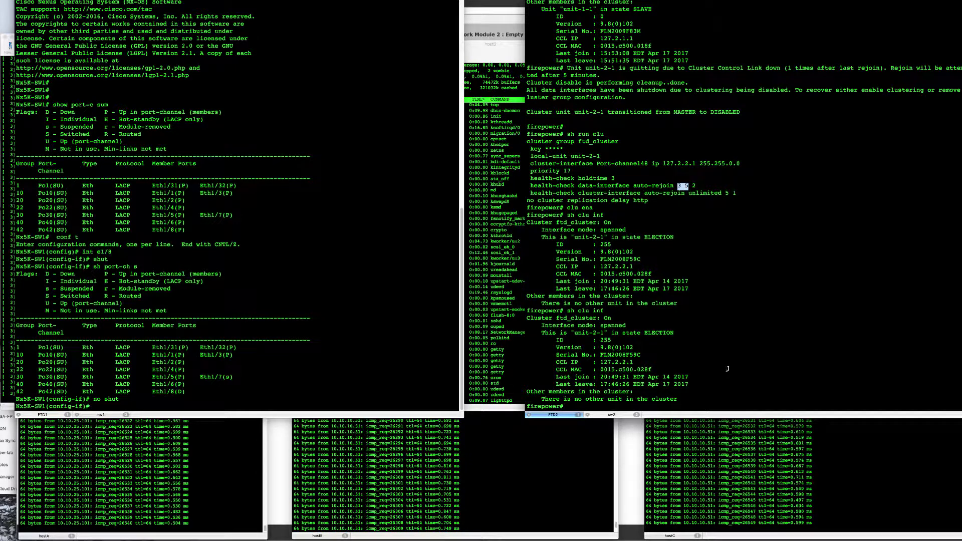
# In the SW2 session, run "sh vpc", page to the end of the output and highlight the Po42 row
pyautogui.click(601, 416)
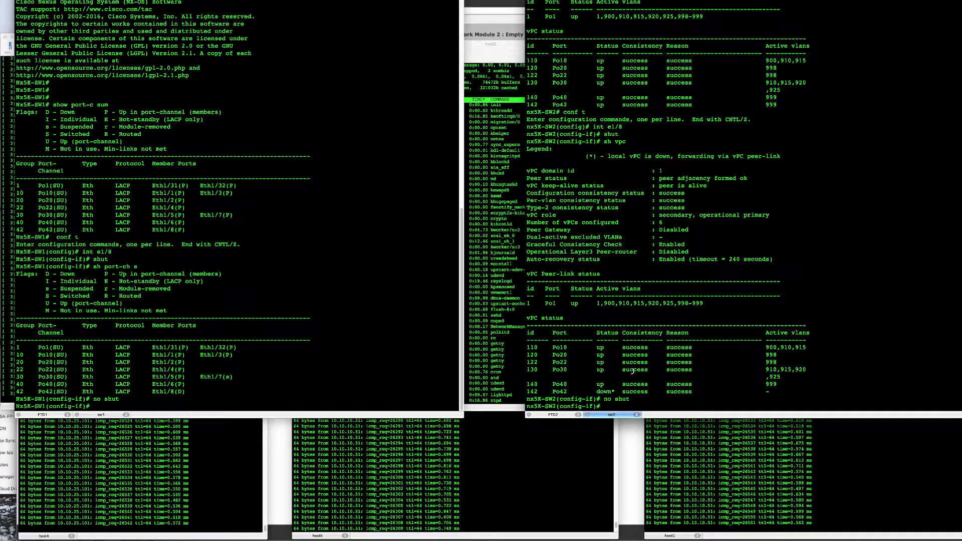
pyautogui.write('sh vp')
pyautogui.write('c')
pyautogui.press('Return')
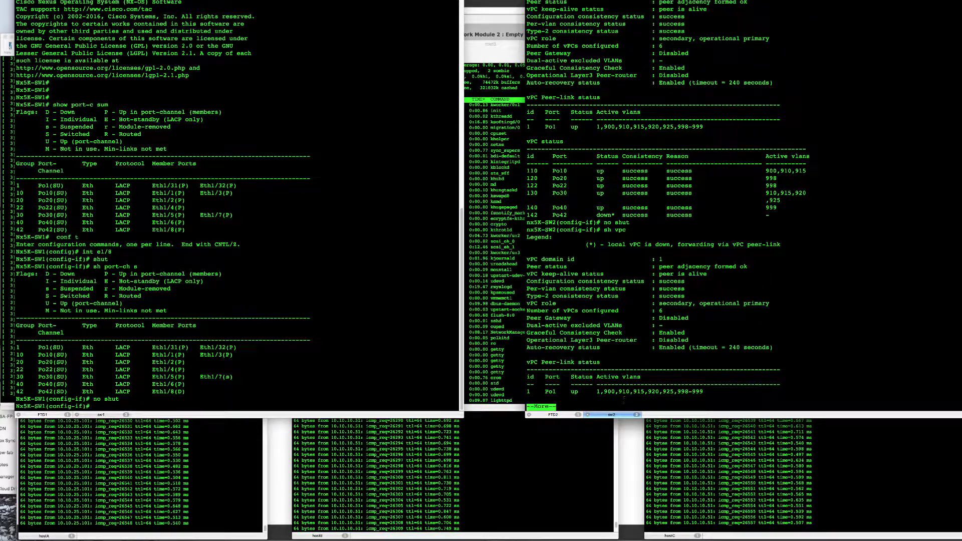
pyautogui.press('space')
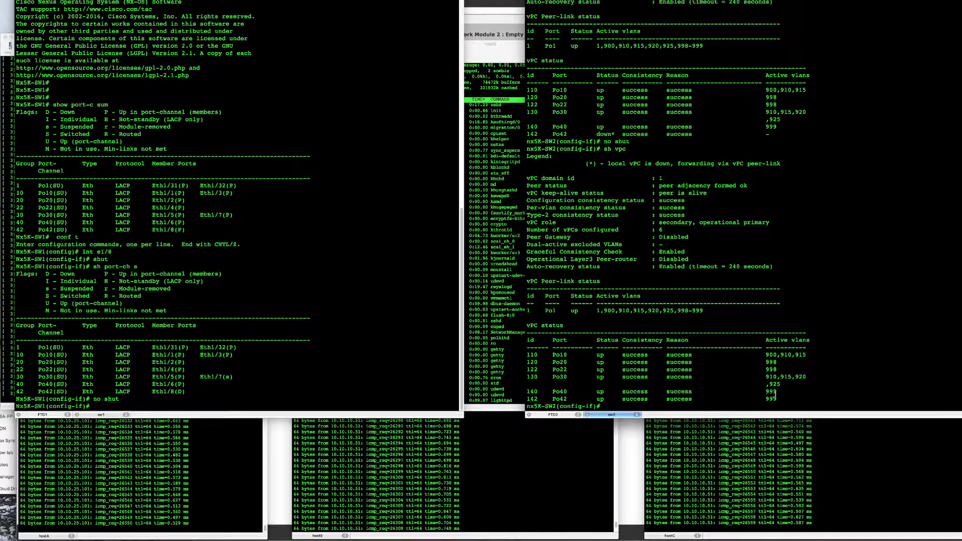
pyautogui.moveTo(778, 396); pyautogui.dragTo(550, 405)
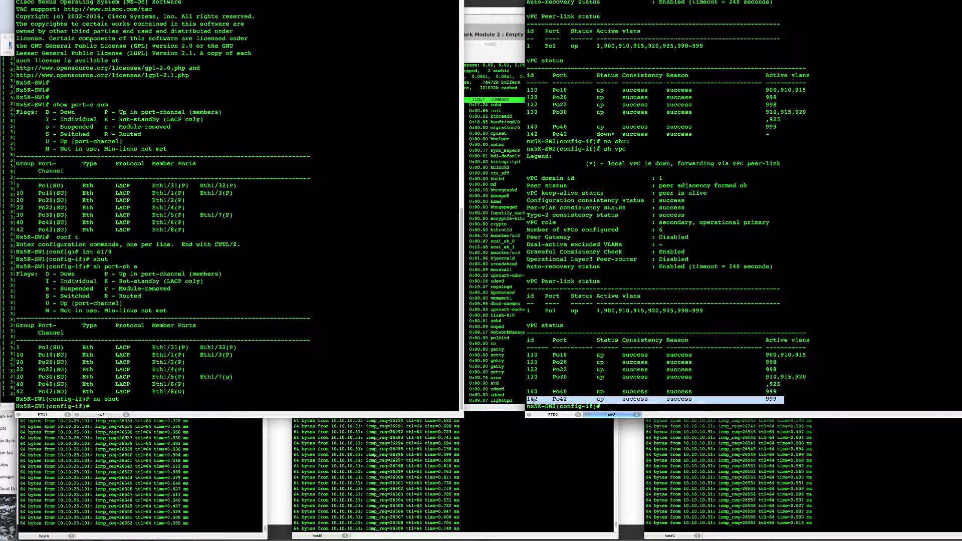
# Return to the FTD2 session, run "sh clu inf" and highlight the lines from the cluster name to the state of unit-2-1
pyautogui.click(552, 416)
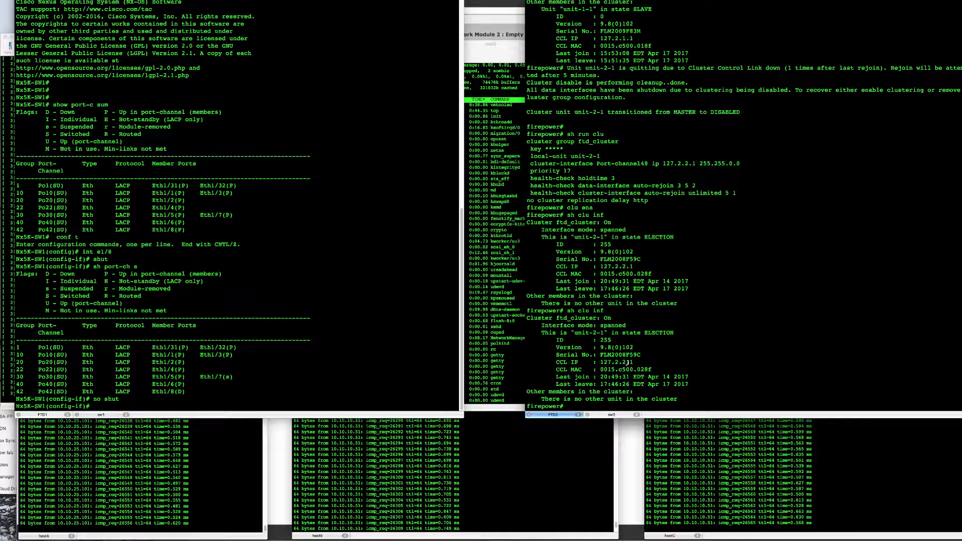
pyautogui.write('sh clu inf')
pyautogui.press('Return')
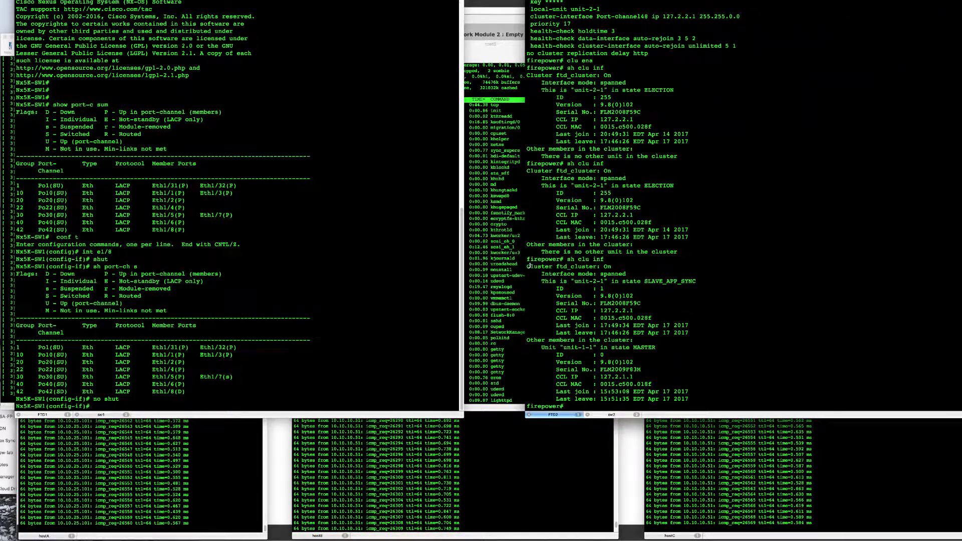
pyautogui.moveTo(527, 267); pyautogui.dragTo(726, 284)
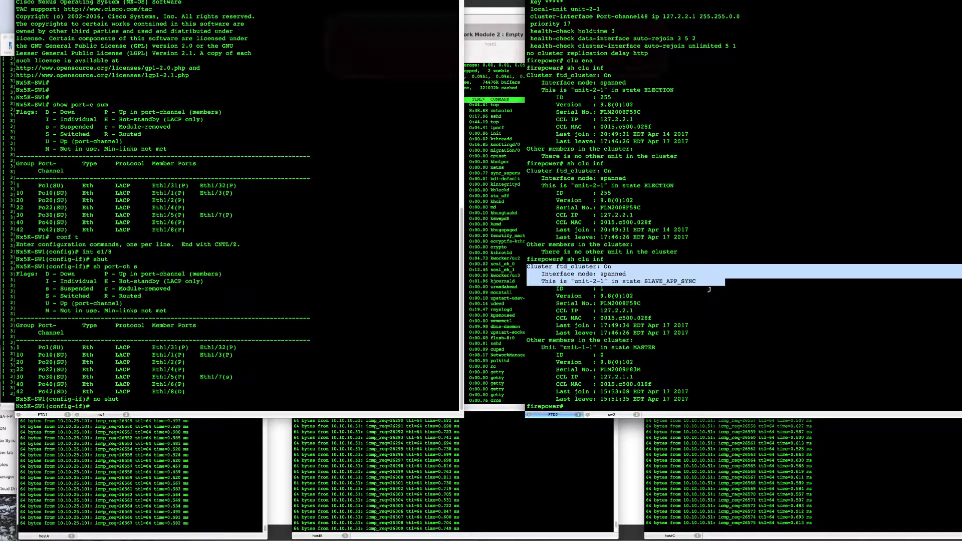
# Bring the host traffic windows forward to check the ongoing HostA, HostB and HostC pings and the iPerf output
pyautogui.press('super+grave')
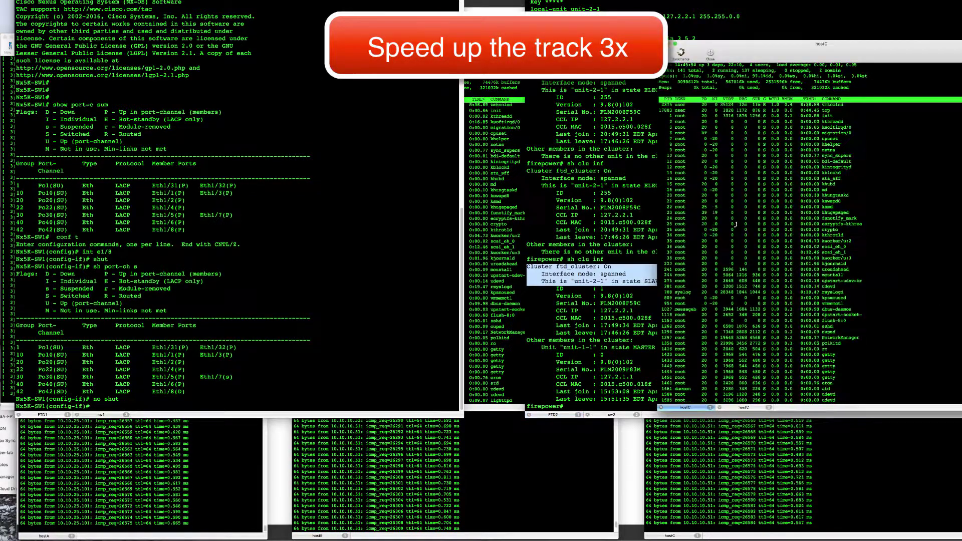
pyautogui.press('super+grave')
pyautogui.press('super+grave')
pyautogui.click(723, 491)
pyautogui.click(451, 483)
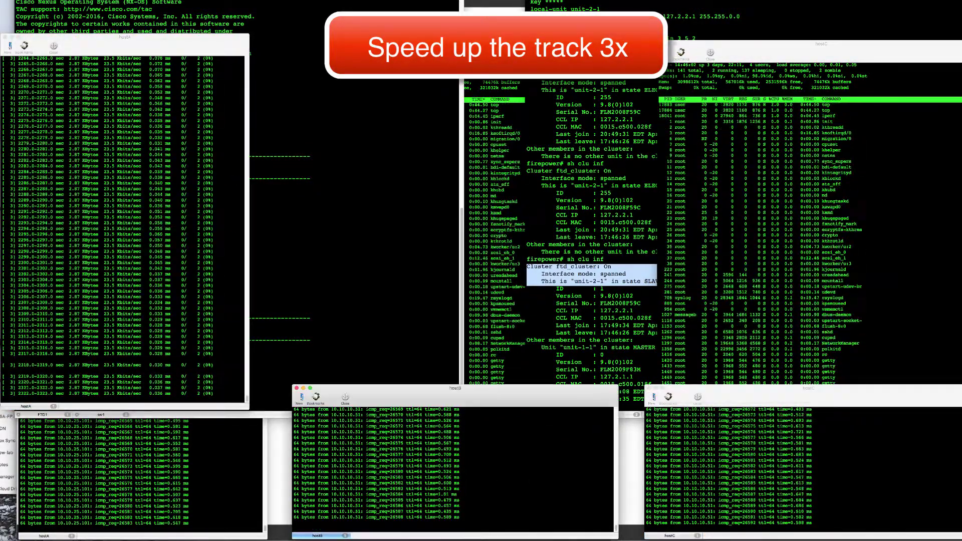
pyautogui.click(166, 476)
# Switch to the browser, reload the Chassis Manager interface list, and reload the Firepower Management Center device list showing ftd_cluster
pyautogui.click(280, 466)
pyautogui.click(103, 86)
pyautogui.click(42, 85)
pyautogui.click(167, 1)
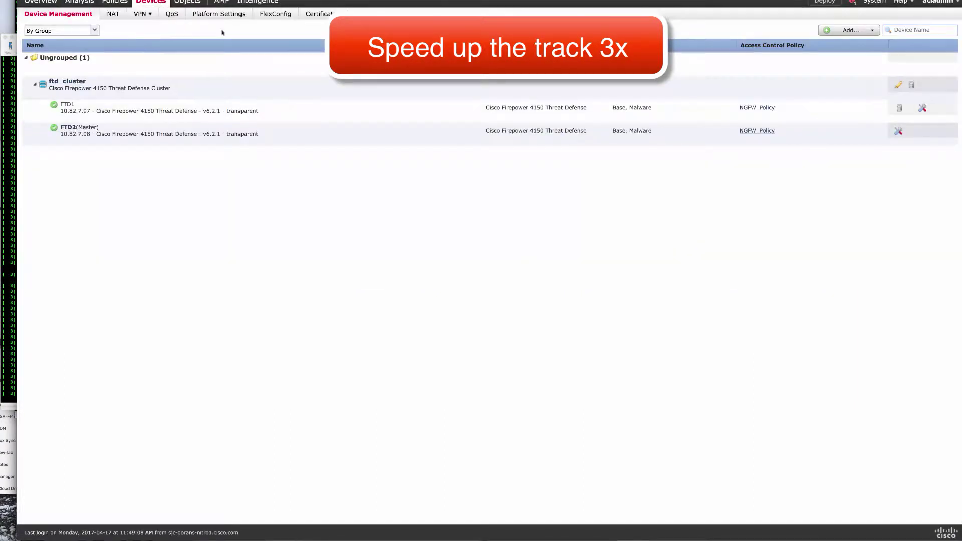
pyautogui.click(108, 14)
pyautogui.click(65, 14)
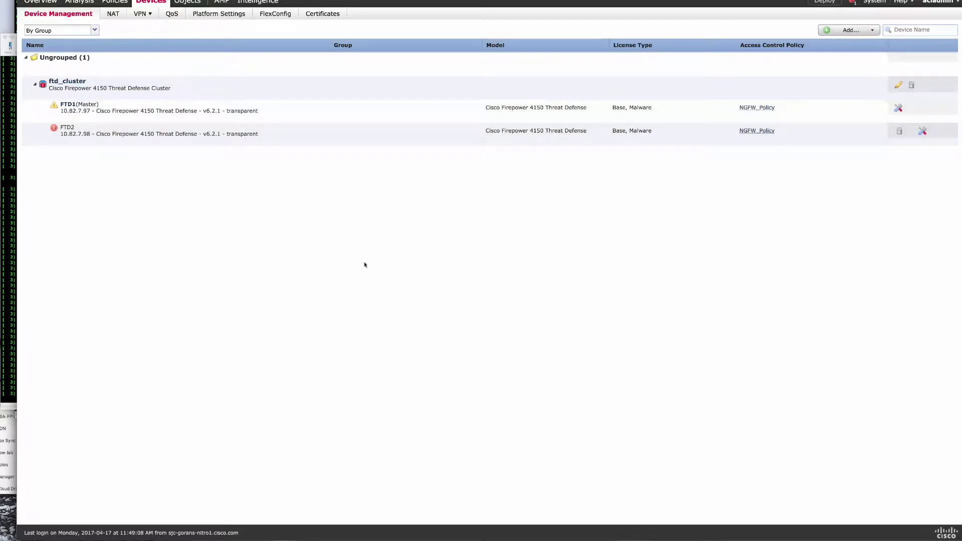
# Switch back to the FTD2 terminal session, run "sh clu inf" and highlight the unit-2-1 state transition message
pyautogui.press('super+Tab')
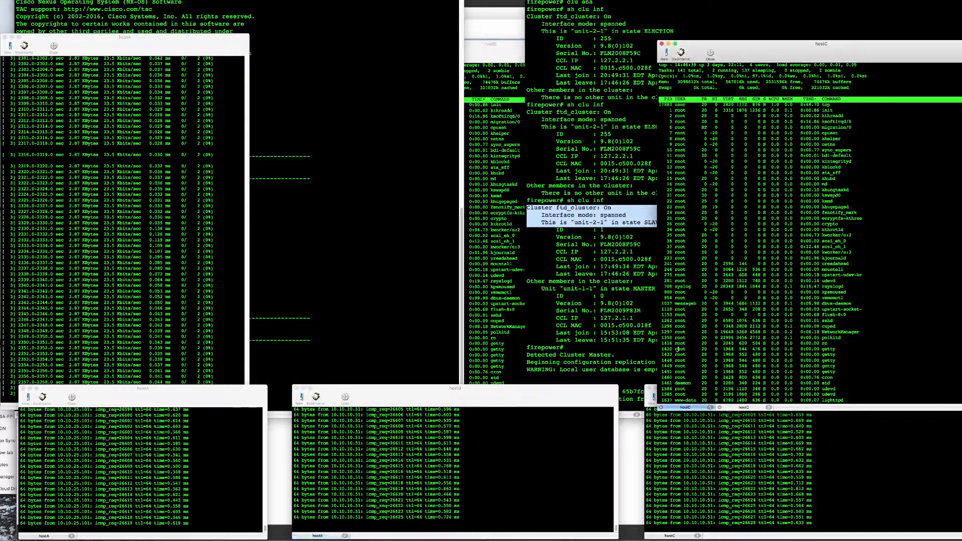
pyautogui.click(550, 259)
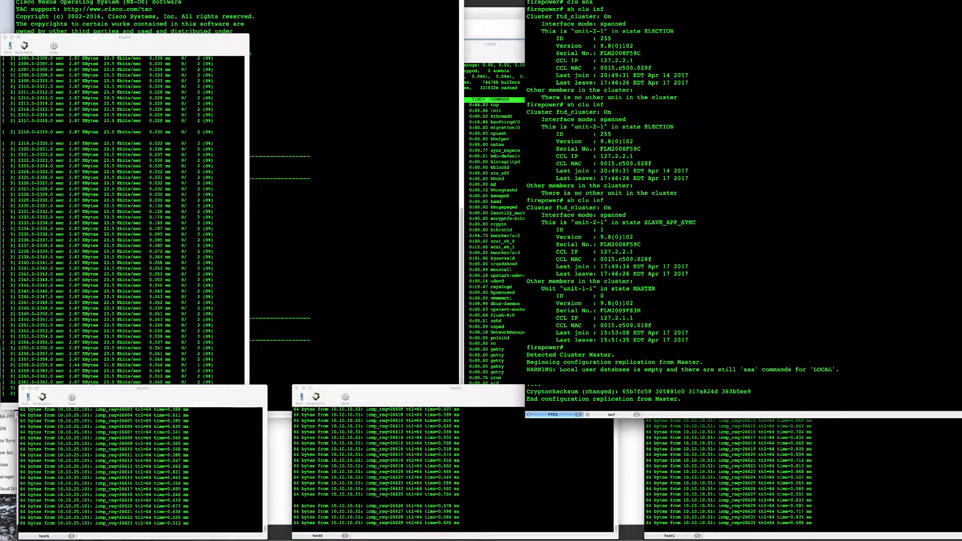
pyautogui.write('sh clu')
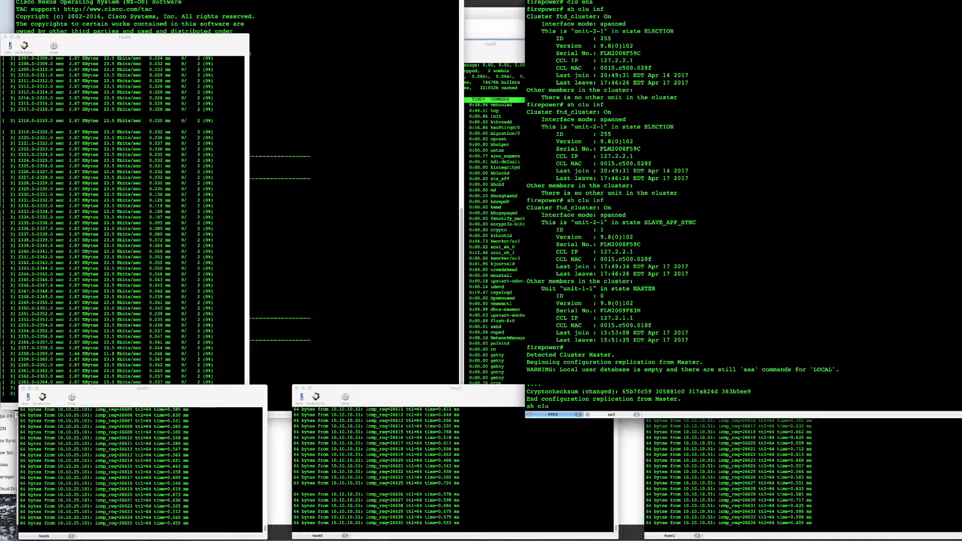
pyautogui.write(' inf')
pyautogui.press('Return')
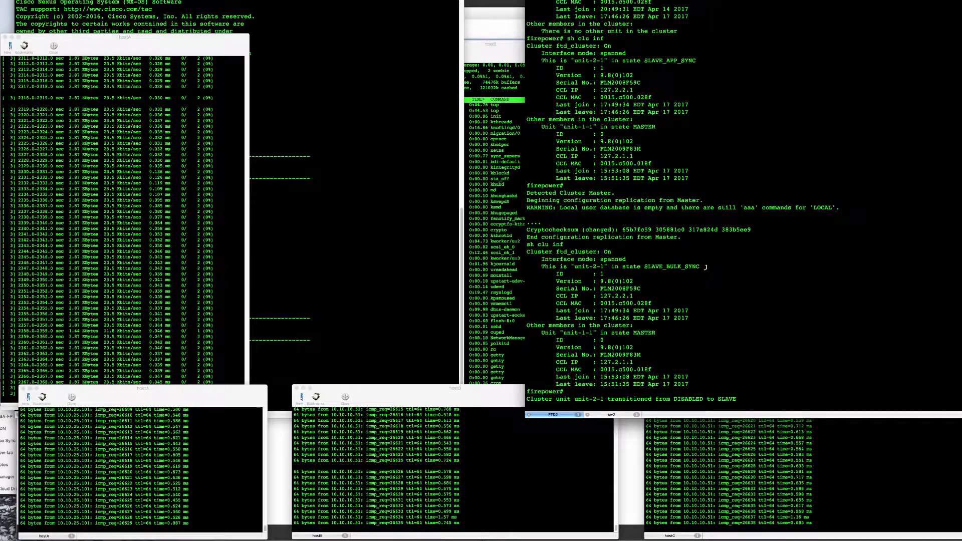
pyautogui.moveTo(740, 400); pyautogui.dragTo(525, 400)
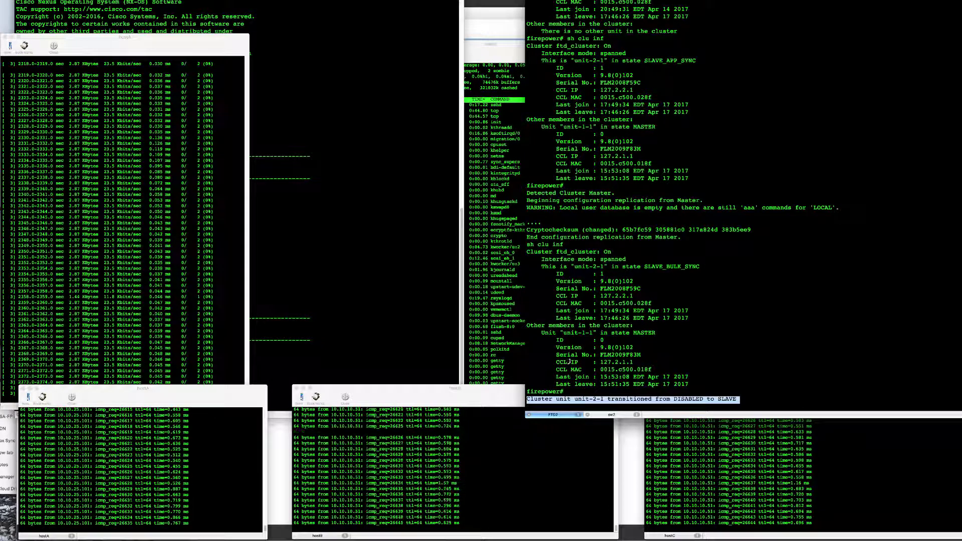
# Run "sh clu inf" once more on FTD2 to recheck the roles of unit-2-1 and unit-1-1
pyautogui.write('sh')
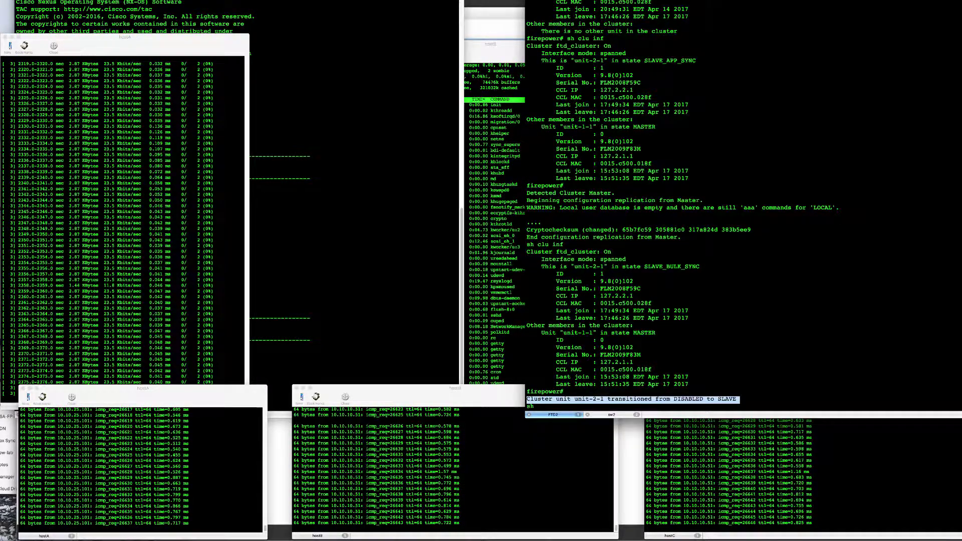
pyautogui.write(' clu inf')
pyautogui.press('Return')
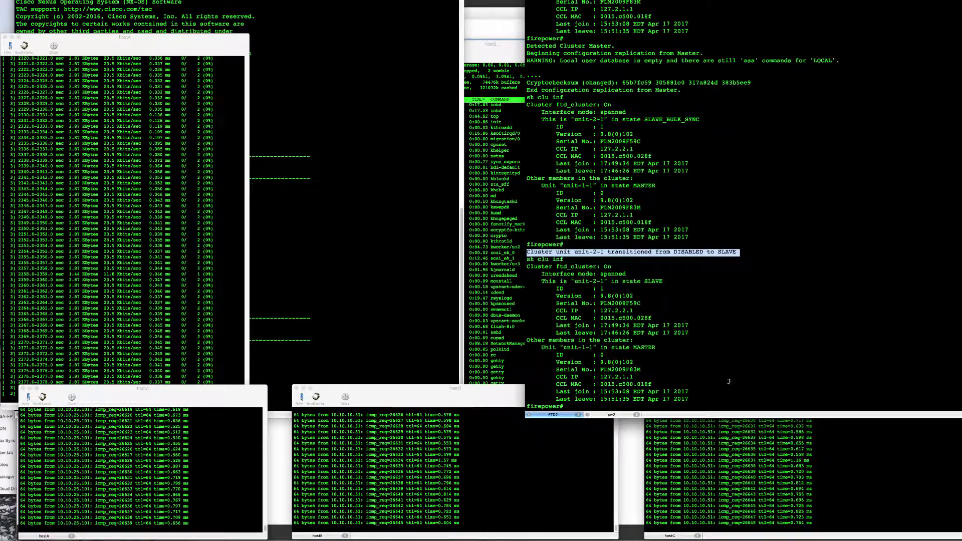
pyautogui.click(525, 267)
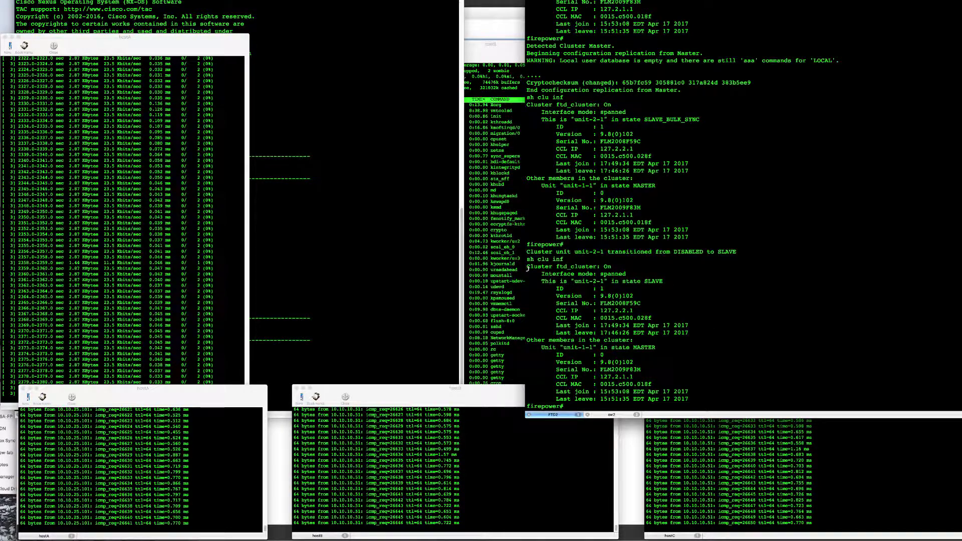
# In the SW2 session, run "sh port-c s" and highlight the Po30, Po40 and Po42 rows
pyautogui.click(611, 416)
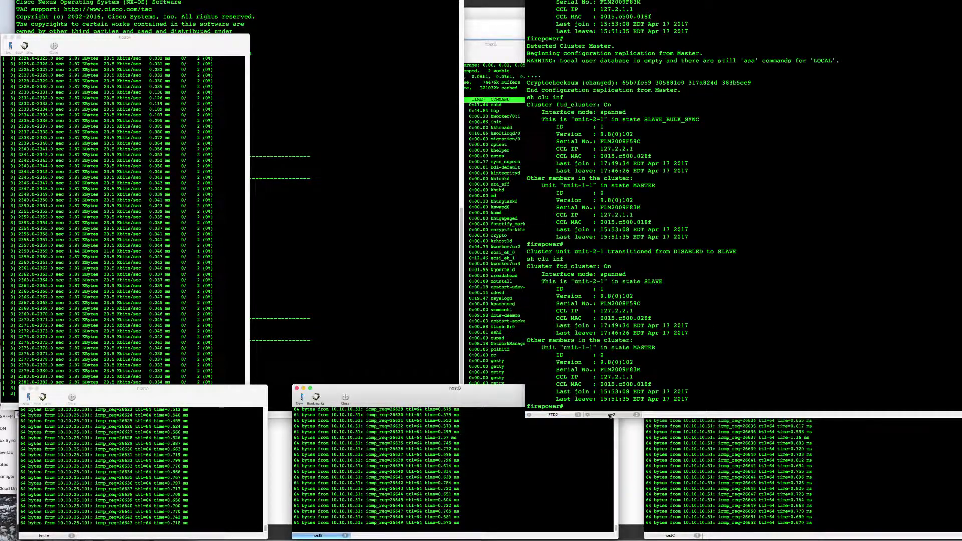
pyautogui.click(610, 414)
pyautogui.write('sh port-c s')
pyautogui.press('Return')
pyautogui.moveTo(704, 401); pyautogui.dragTo(527, 384)
# In the SW1 session, run "sh port-ch s" and highlight the Po30, Po40 and Po42 rows
pyautogui.click(339, 339)
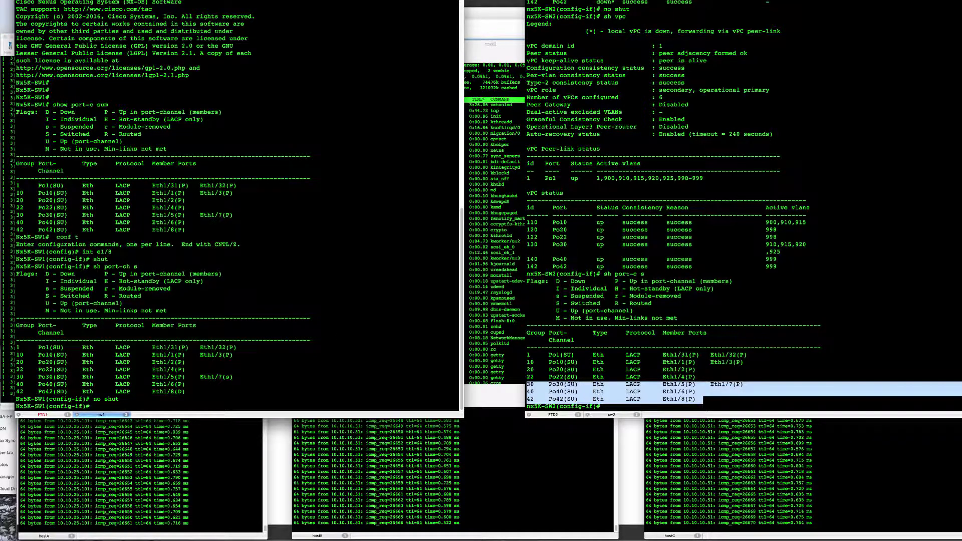
pyautogui.write('sh port-ch s')
pyautogui.press('Return')
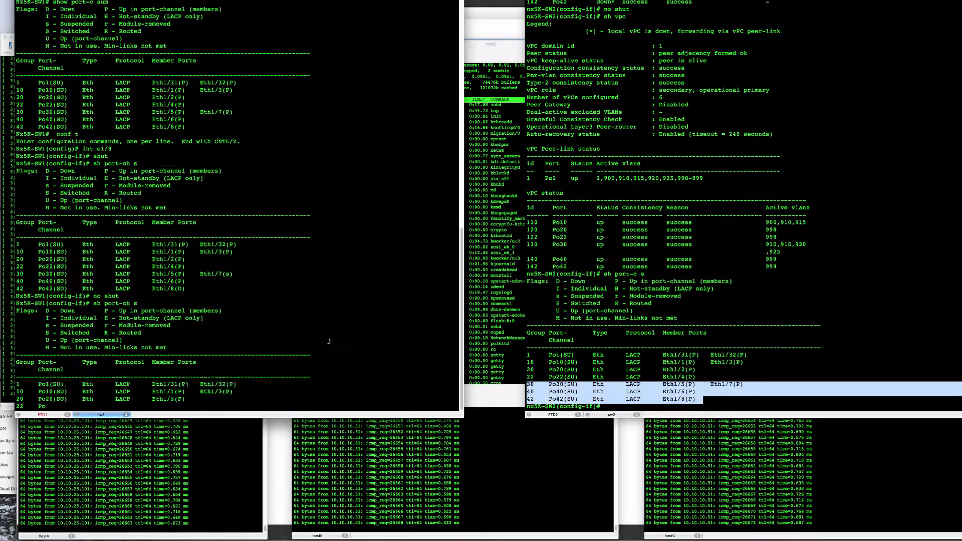
pyautogui.moveTo(189, 399); pyautogui.dragTo(28, 385)
# Switch to Firepower Chassis Manager to check the operation states of Port-channel10 and Port-channel48, and return to the terminals
pyautogui.press('super+Tab')
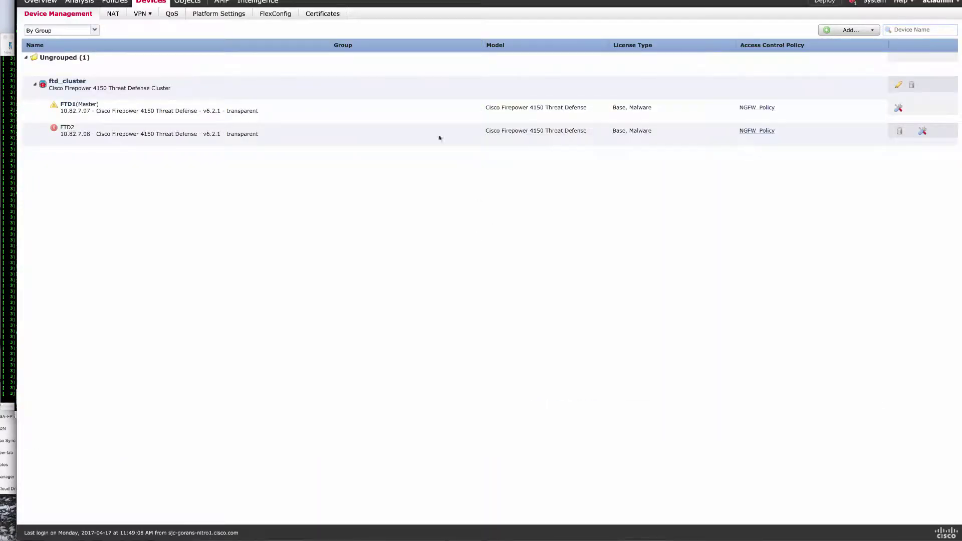
pyautogui.click(341, 0)
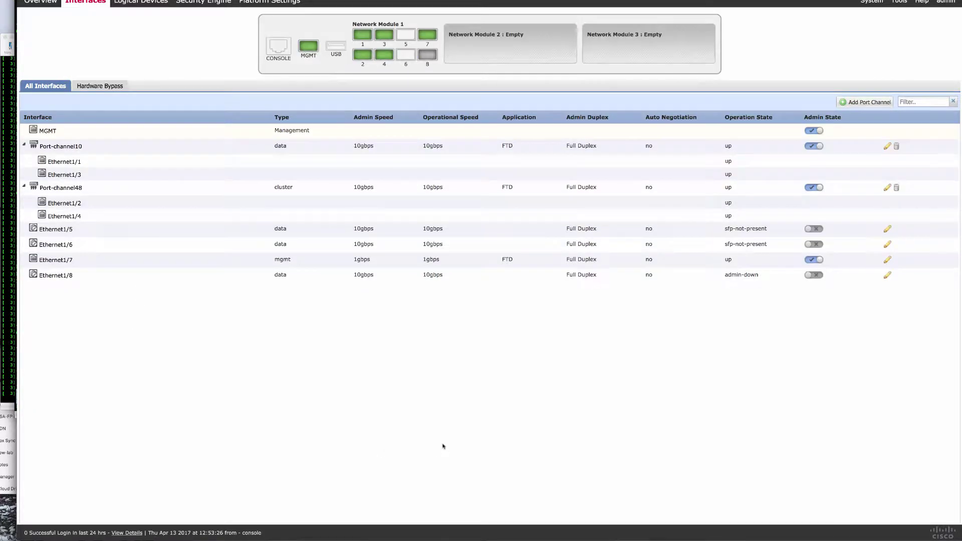
pyautogui.press('super+Tab')
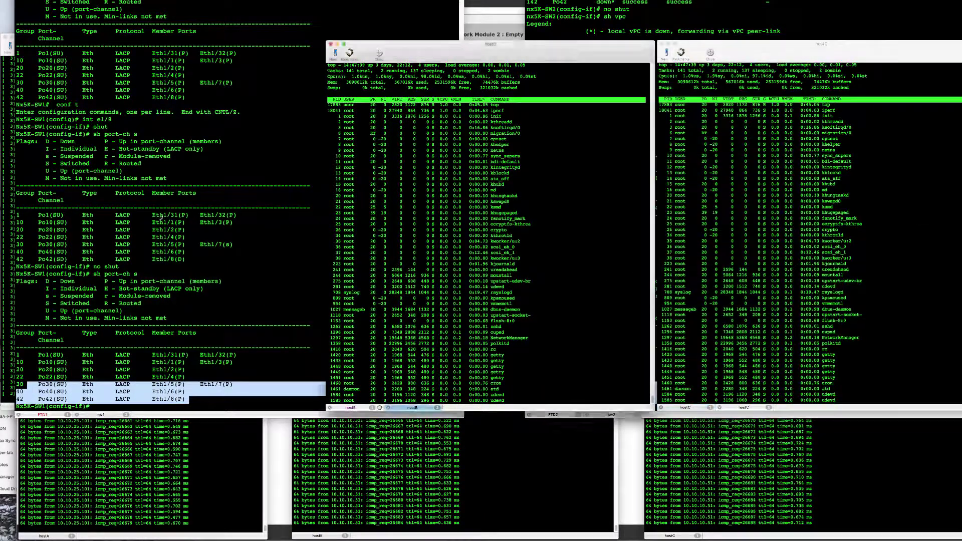
# Bring forward HostA's iPerf window and the three host ping windows to examine traffic continuity
pyautogui.click(11, 246)
pyautogui.click(10, 246)
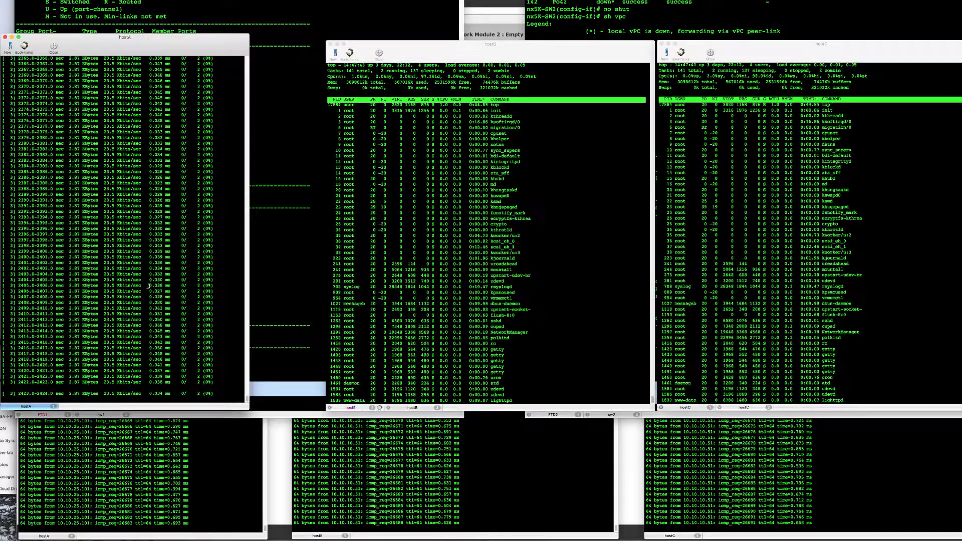
pyautogui.click(137, 497)
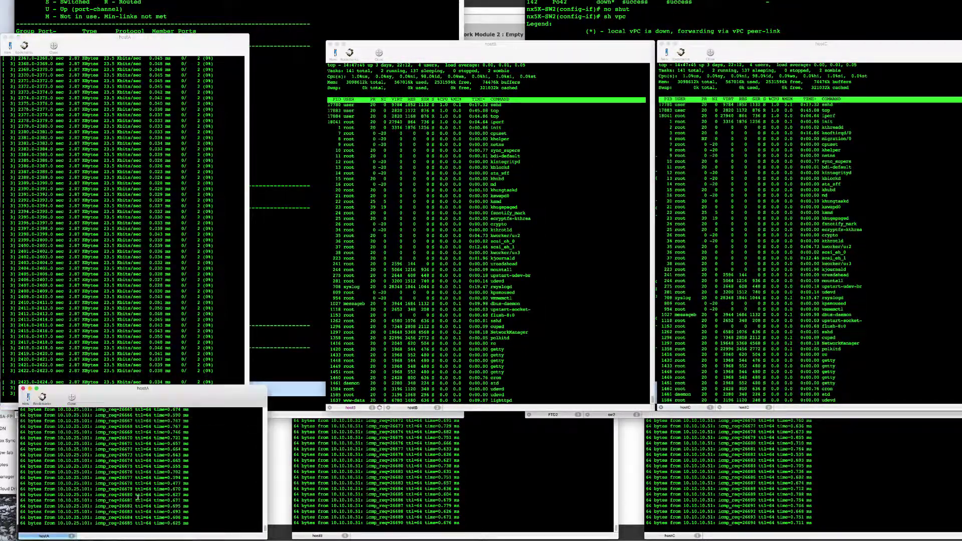
pyautogui.click(441, 493)
pyautogui.click(791, 484)
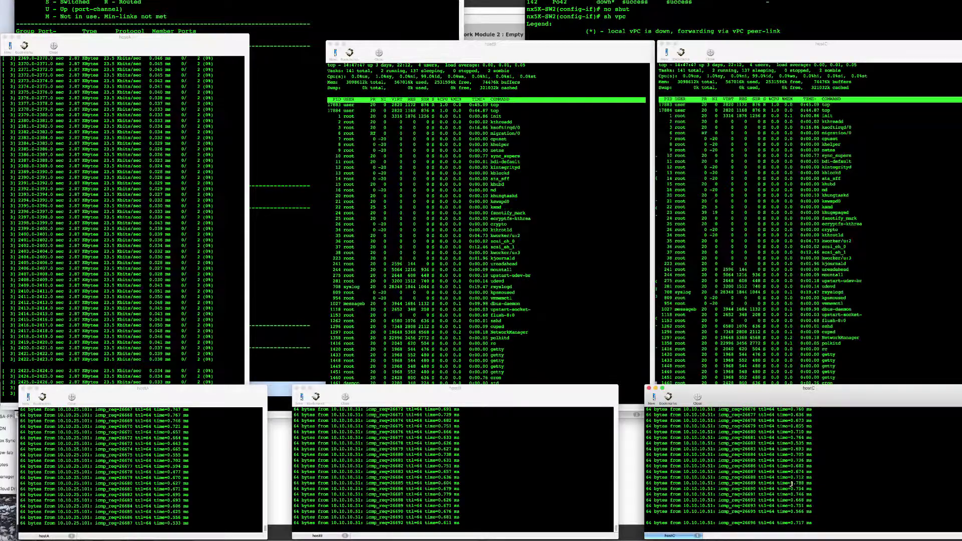
pyautogui.click(741, 343)
# Switch to the PowerPoint presentation and display slide 8, "FTD Cluster – Control Link Resiliency"
pyautogui.press('super+Tab')
pyautogui.press('super+Tab')
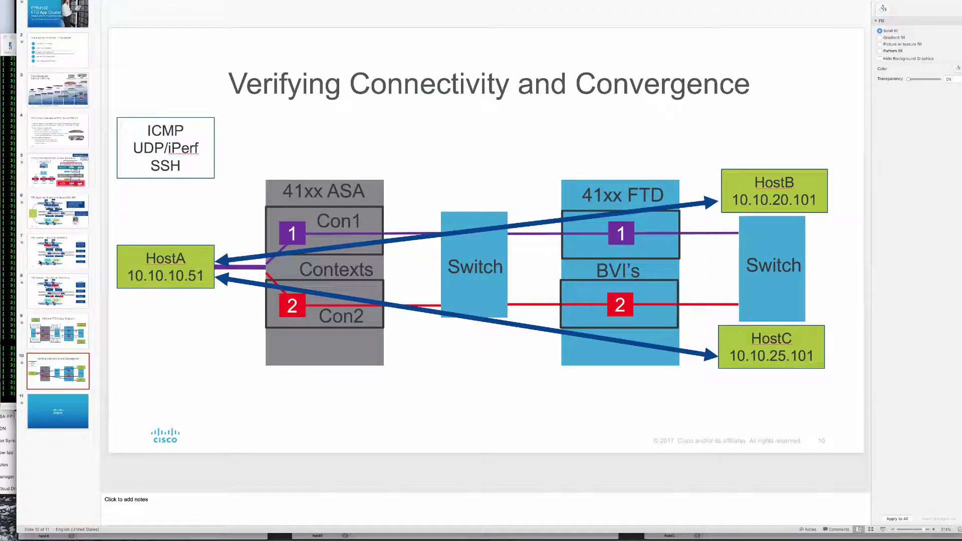
pyautogui.click(41, 284)
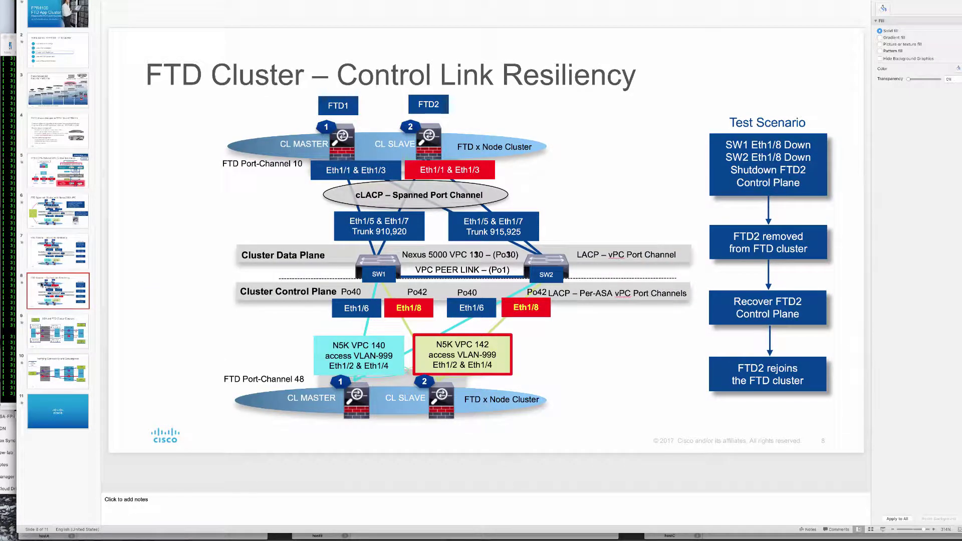